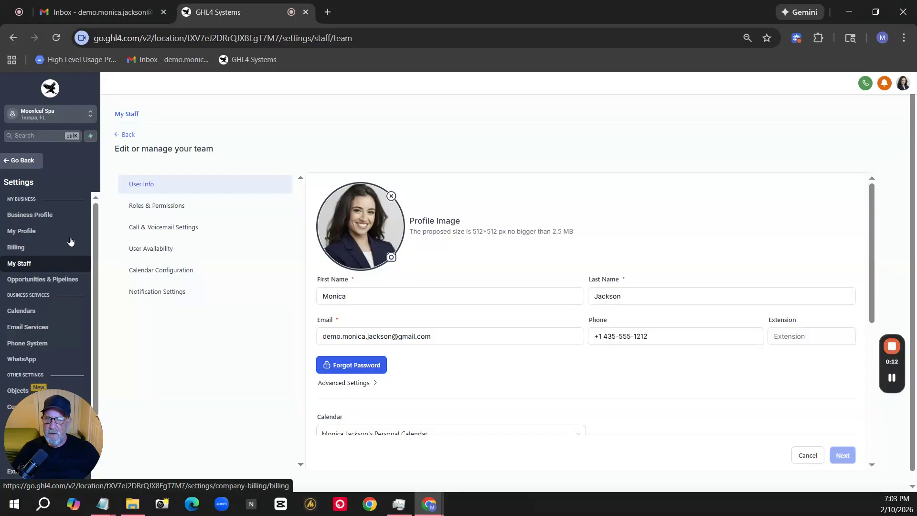
Return to the staff list, open the existing account admin for editing, and review the profile, calendar and signature settings
{"action": "left_click", "coordinate": [124, 138]}
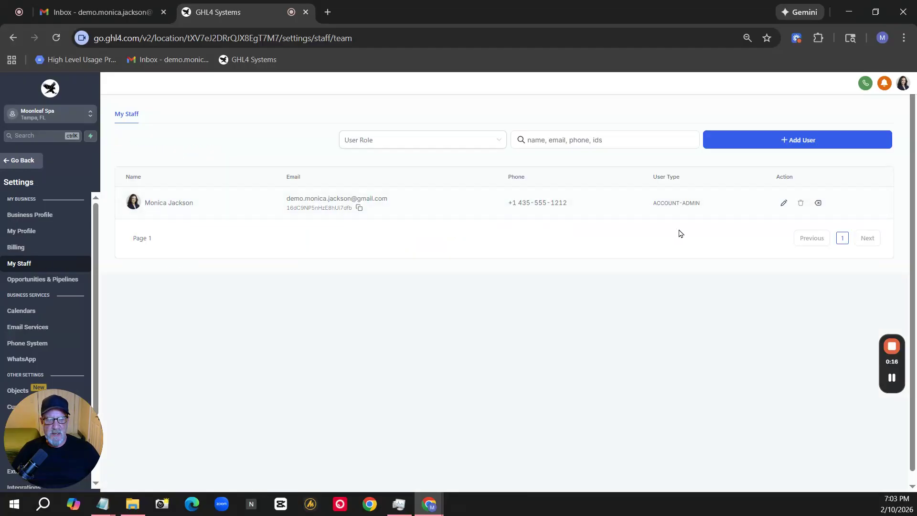
{"action": "left_click", "coordinate": [784, 203]}
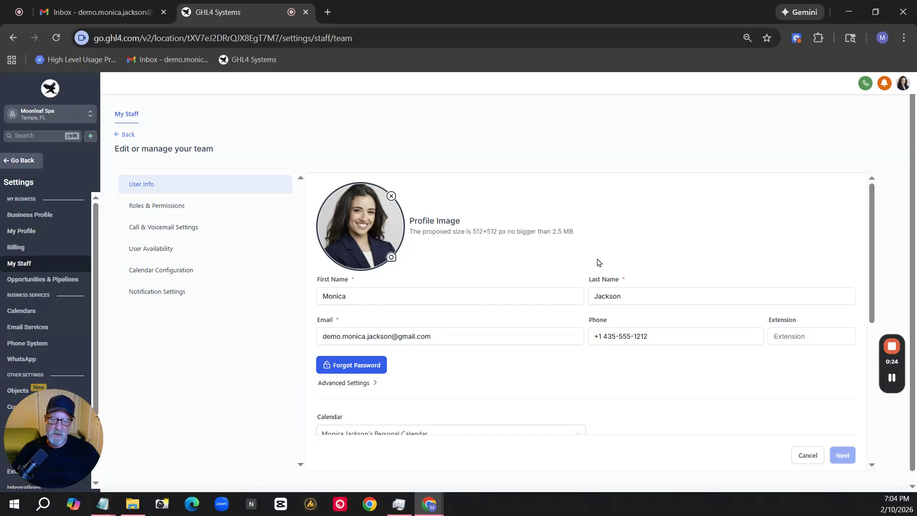
{"action": "scroll", "coordinate": [595, 263], "scroll_direction": "down", "scroll_amount": 3}
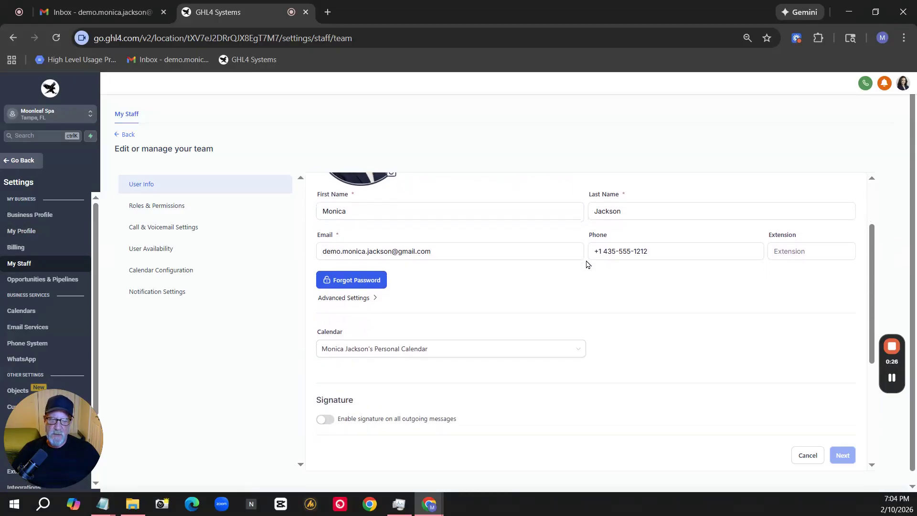
{"action": "scroll", "coordinate": [587, 264], "scroll_direction": "down", "scroll_amount": 2}
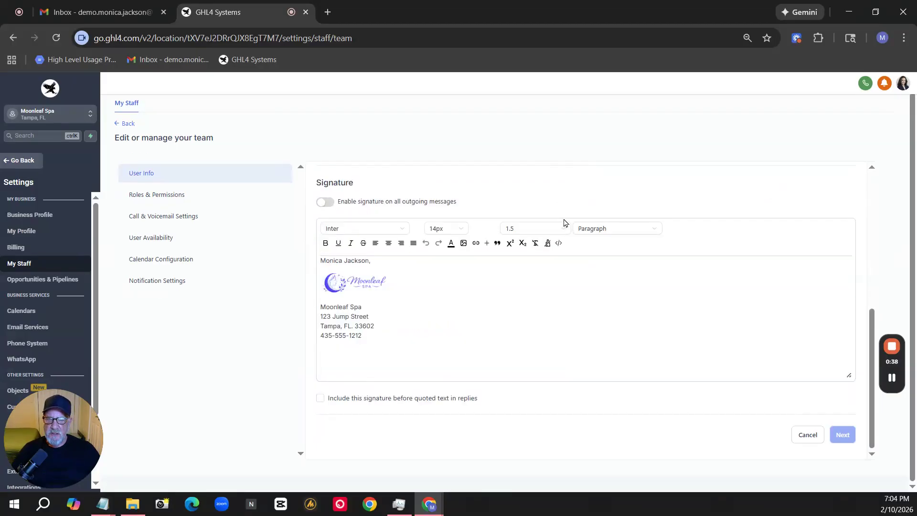
{"action": "scroll", "coordinate": [564, 223], "scroll_direction": "up", "scroll_amount": 4}
Open the account admin's Roles & Permissions and examine the individual permissions from AI Agents through Products
{"action": "left_click", "coordinate": [169, 195]}
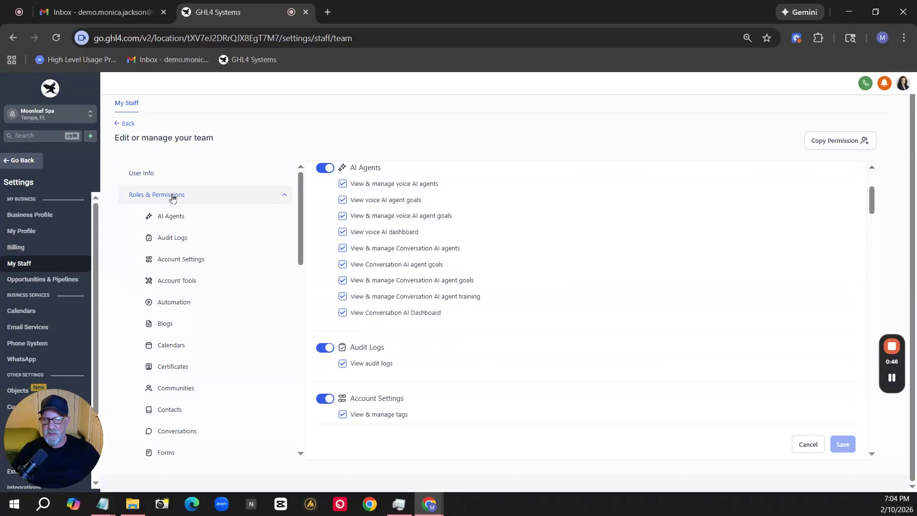
{"action": "scroll", "coordinate": [535, 270], "scroll_direction": "down", "scroll_amount": 3}
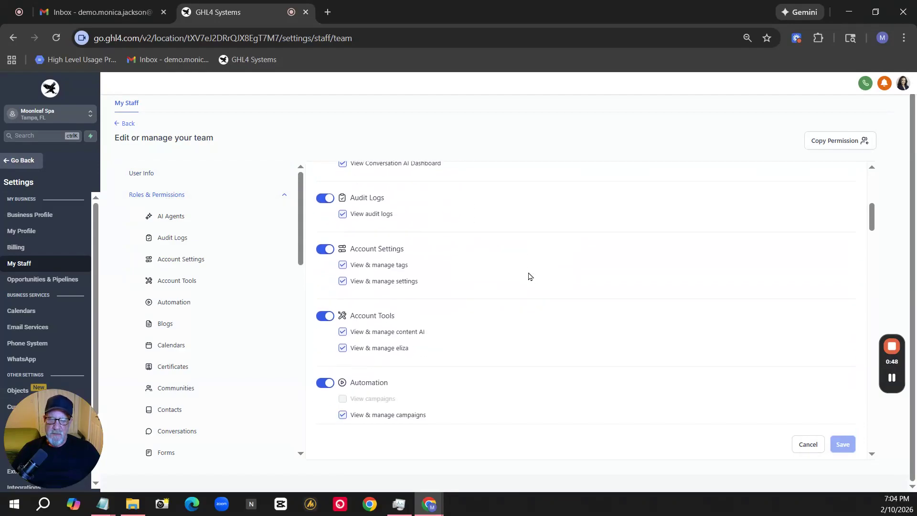
{"action": "scroll", "coordinate": [529, 276], "scroll_direction": "down", "scroll_amount": 6}
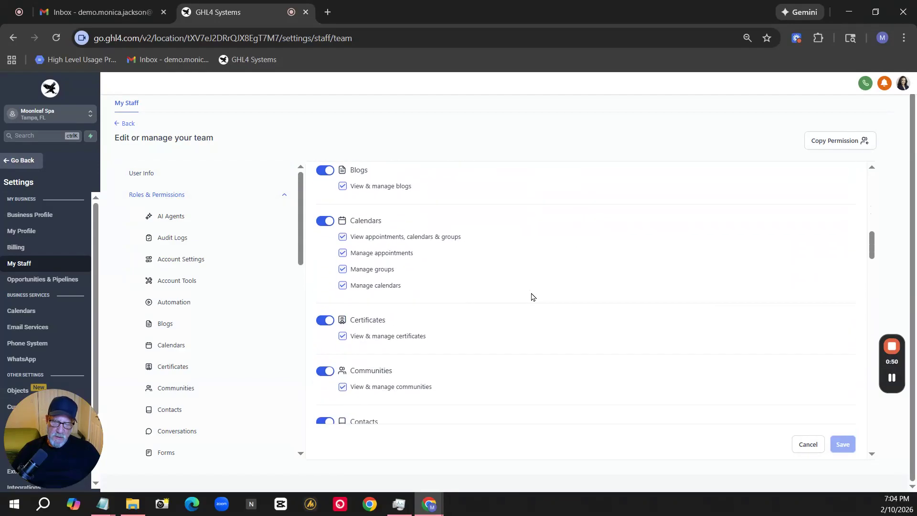
{"action": "scroll", "coordinate": [533, 296], "scroll_direction": "down", "scroll_amount": 6}
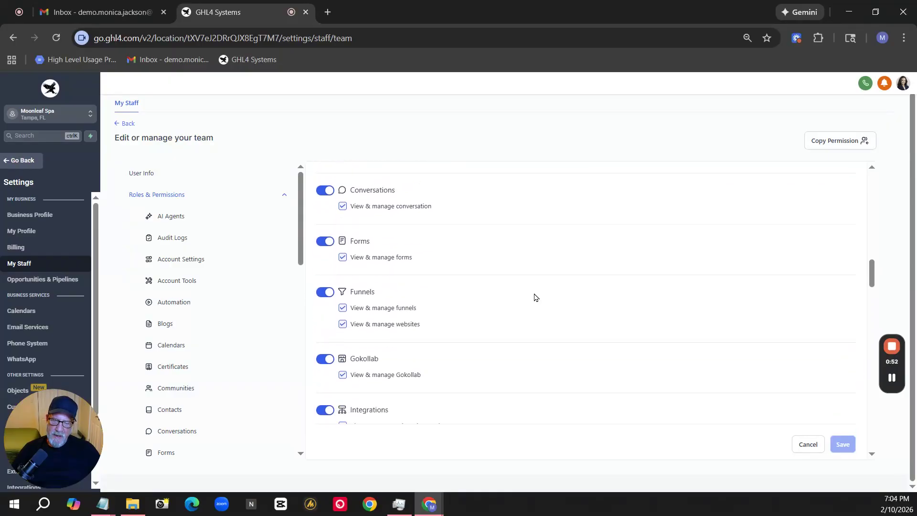
{"action": "scroll", "coordinate": [535, 297], "scroll_direction": "down", "scroll_amount": 8}
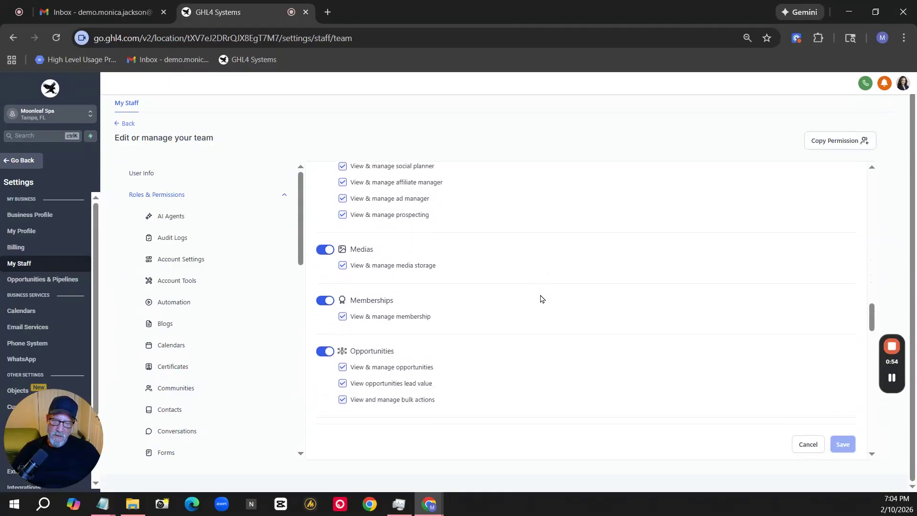
{"action": "scroll", "coordinate": [542, 299], "scroll_direction": "down", "scroll_amount": 8}
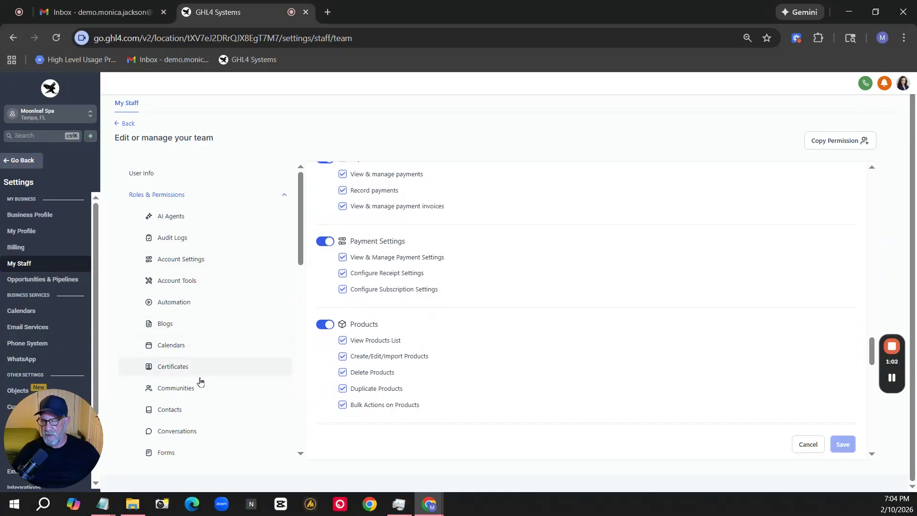
Look through the list of permission categories, from Calendars to WordPress, for the account admin
{"action": "scroll", "coordinate": [204, 374], "scroll_direction": "down", "scroll_amount": 3}
{"action": "scroll", "coordinate": [204, 348], "scroll_direction": "down", "scroll_amount": 4}
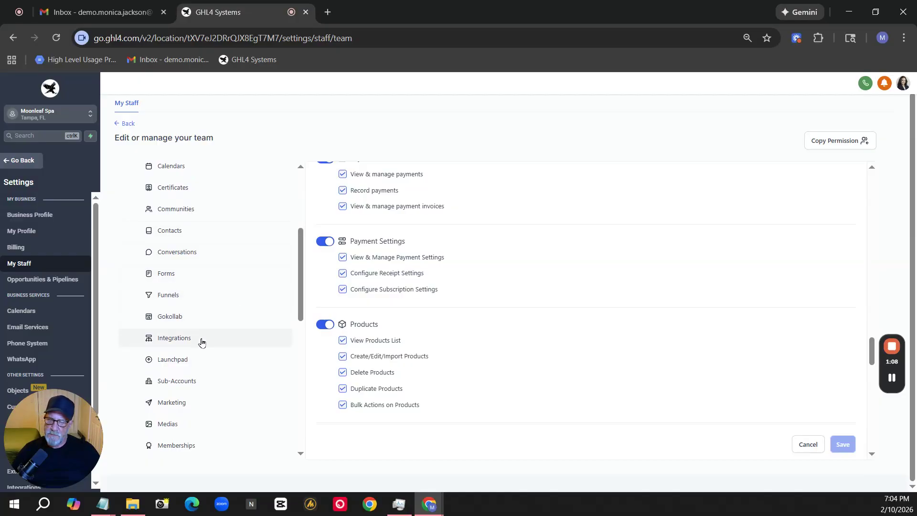
{"action": "scroll", "coordinate": [210, 369], "scroll_direction": "down", "scroll_amount": 1}
{"action": "scroll", "coordinate": [210, 369], "scroll_direction": "down", "scroll_amount": 3}
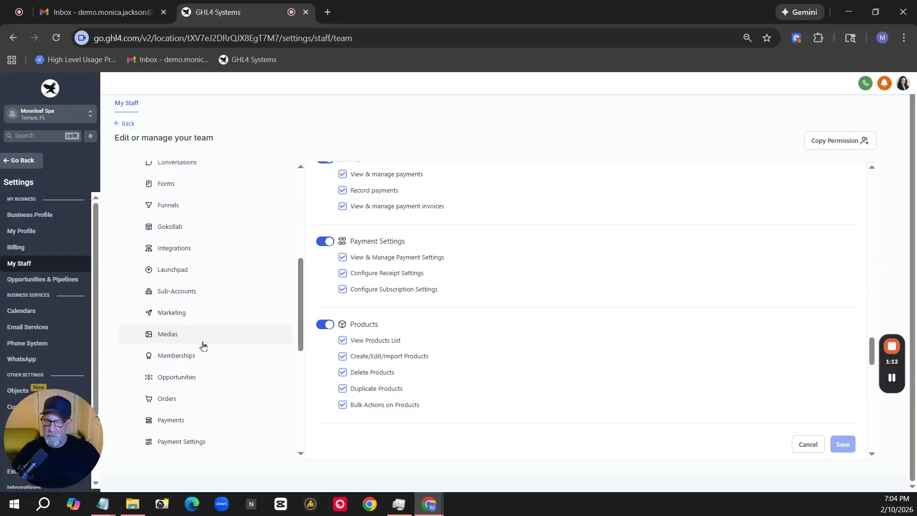
{"action": "scroll", "coordinate": [203, 330], "scroll_direction": "down", "scroll_amount": 4}
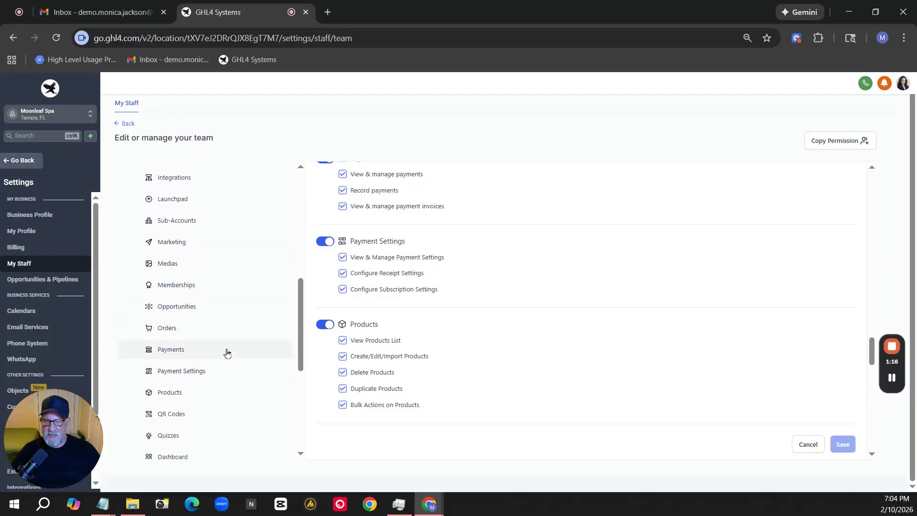
{"action": "scroll", "coordinate": [223, 334], "scroll_direction": "down", "scroll_amount": 6}
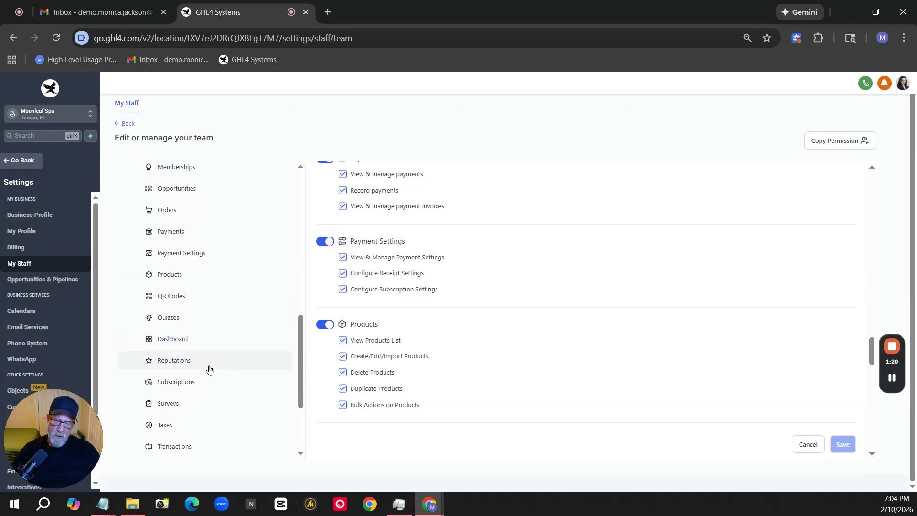
{"action": "scroll", "coordinate": [209, 386], "scroll_direction": "down", "scroll_amount": 1}
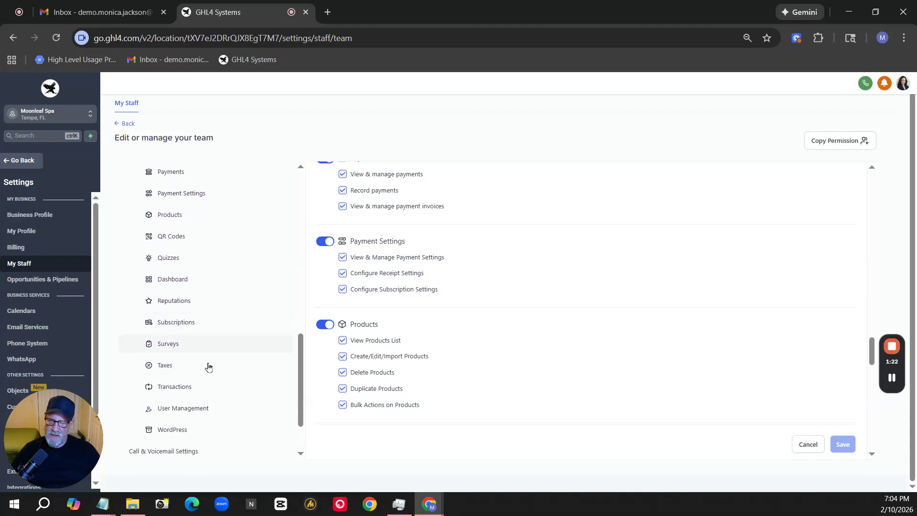
{"action": "scroll", "coordinate": [222, 383], "scroll_direction": "down", "scroll_amount": 1}
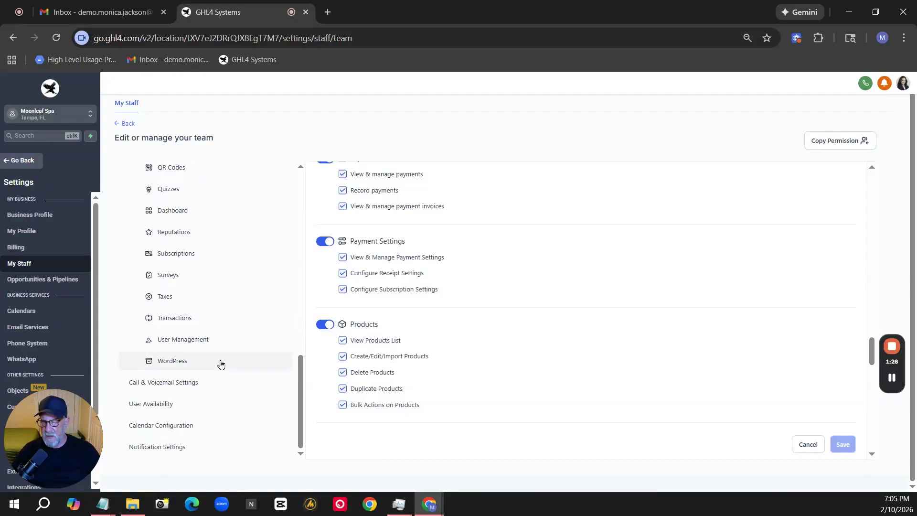
{"action": "scroll", "coordinate": [219, 254], "scroll_direction": "up", "scroll_amount": 5}
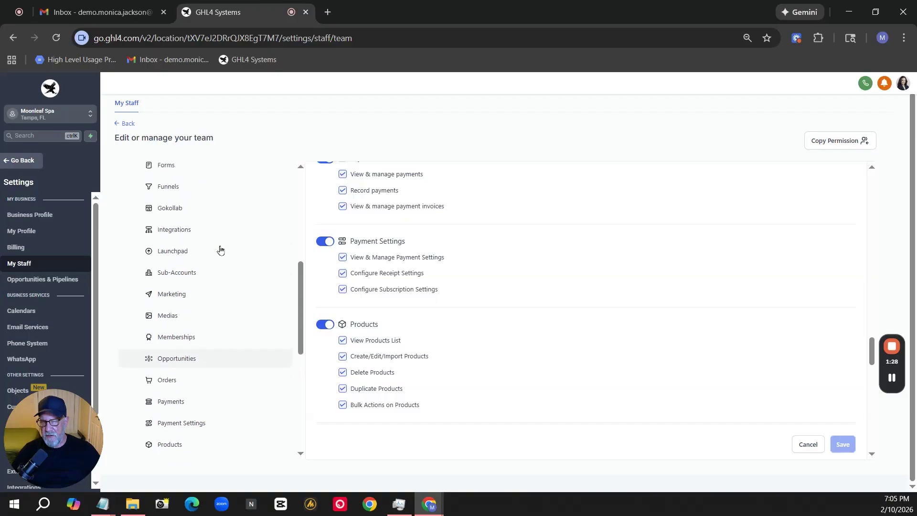
{"action": "scroll", "coordinate": [220, 251], "scroll_direction": "down", "scroll_amount": 4}
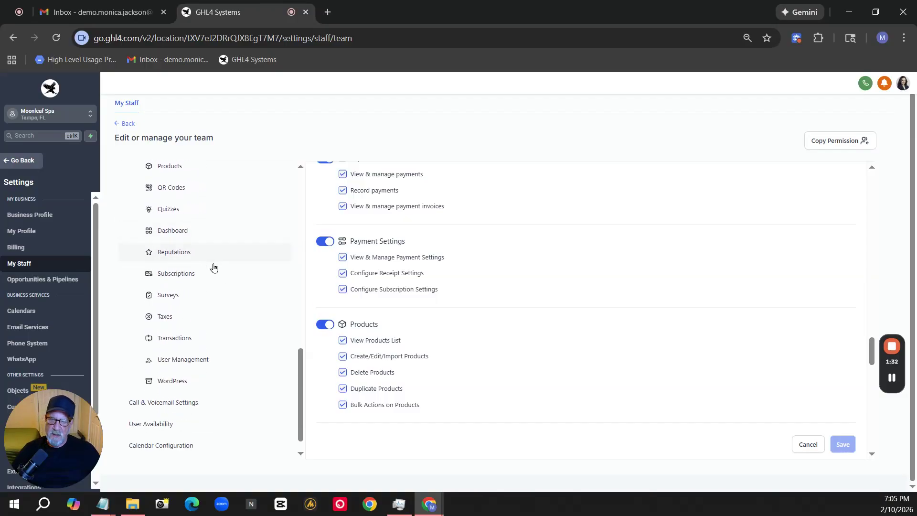
{"action": "scroll", "coordinate": [215, 263], "scroll_direction": "up", "scroll_amount": 4}
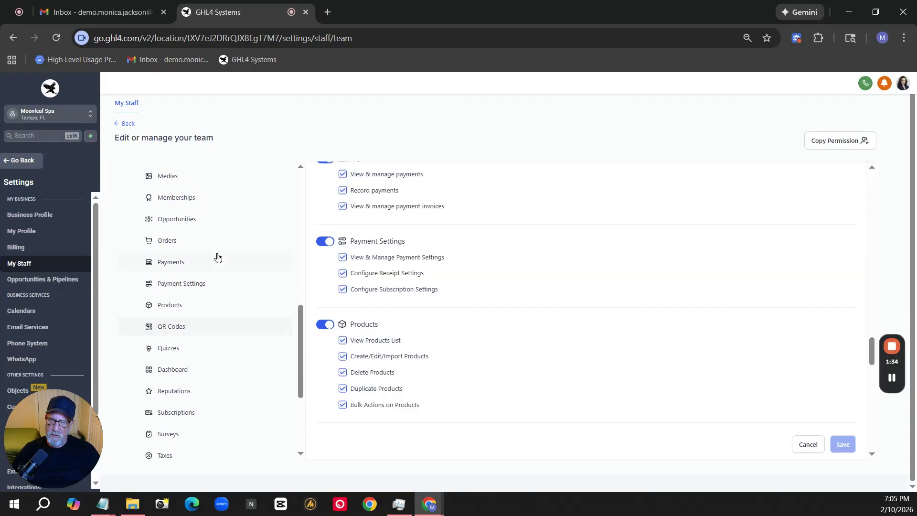
{"action": "scroll", "coordinate": [220, 253], "scroll_direction": "up", "scroll_amount": 2}
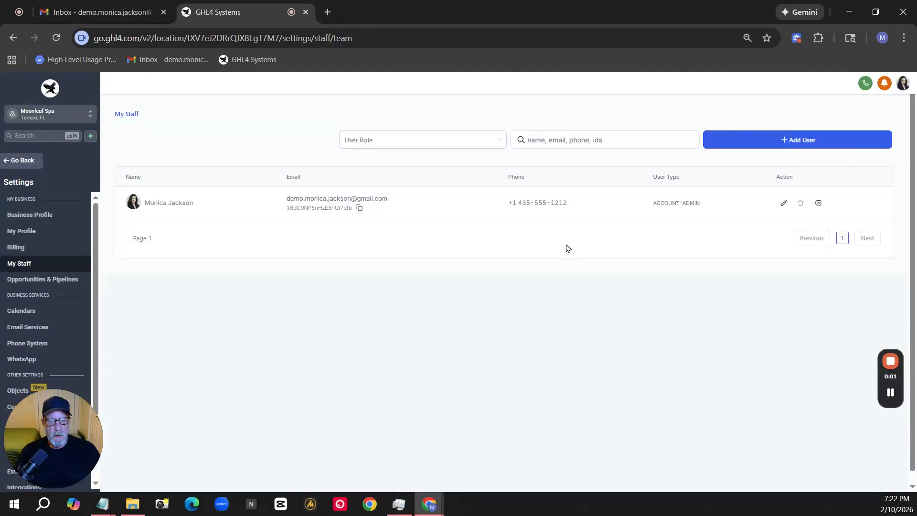
Start adding a new staff user and fill in the user's first and last name
{"action": "left_click", "coordinate": [801, 142]}
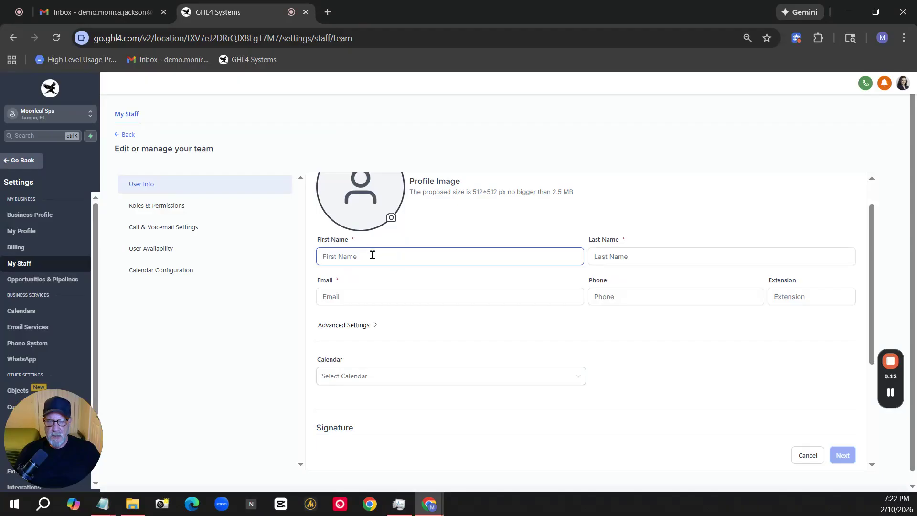
{"action": "scroll", "coordinate": [446, 238], "scroll_direction": "up", "scroll_amount": 1}
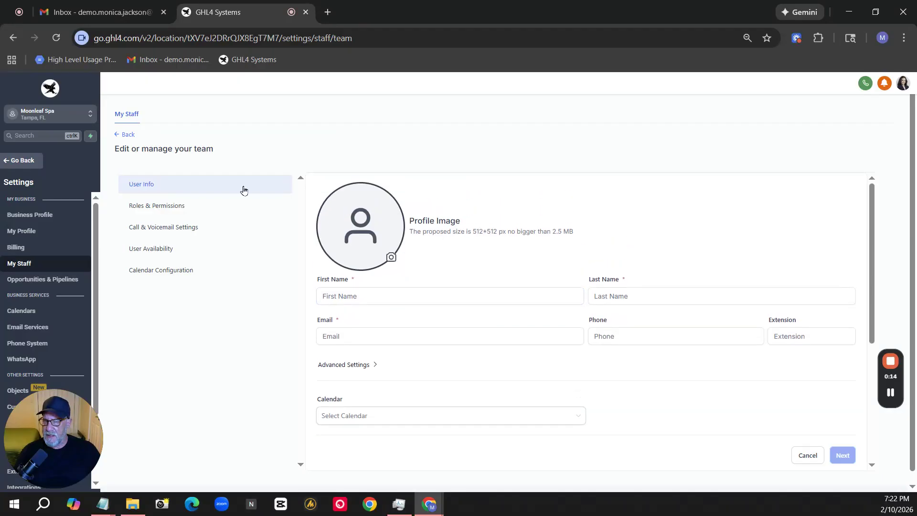
{"action": "left_click", "coordinate": [370, 294]}
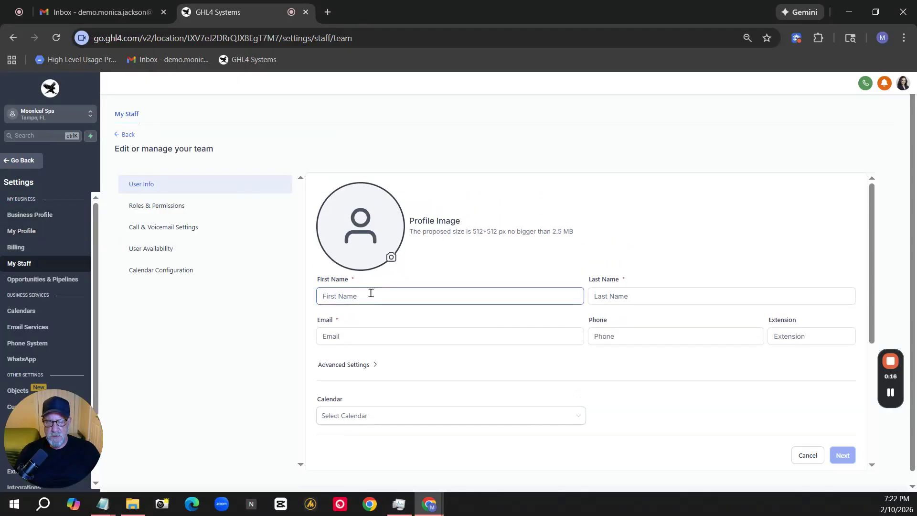
{"action": "type", "text": "Jill"}
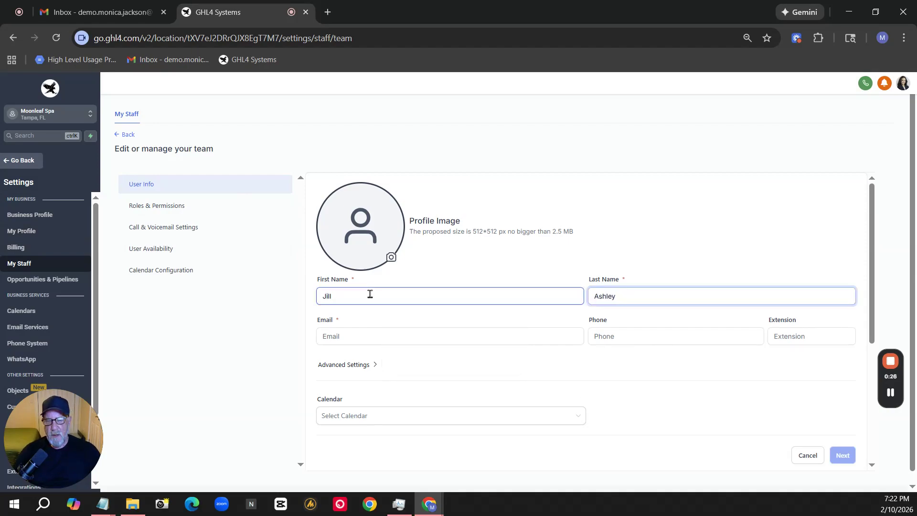
Fill in the new user's email using the suggested account address with a plus-sign alias added before the @
{"action": "left_click", "coordinate": [340, 337]}
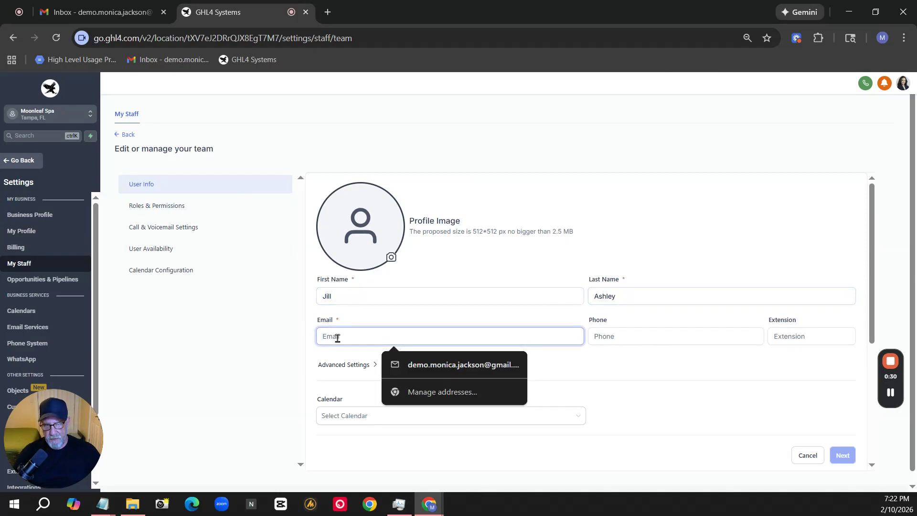
{"action": "left_click", "coordinate": [446, 364]}
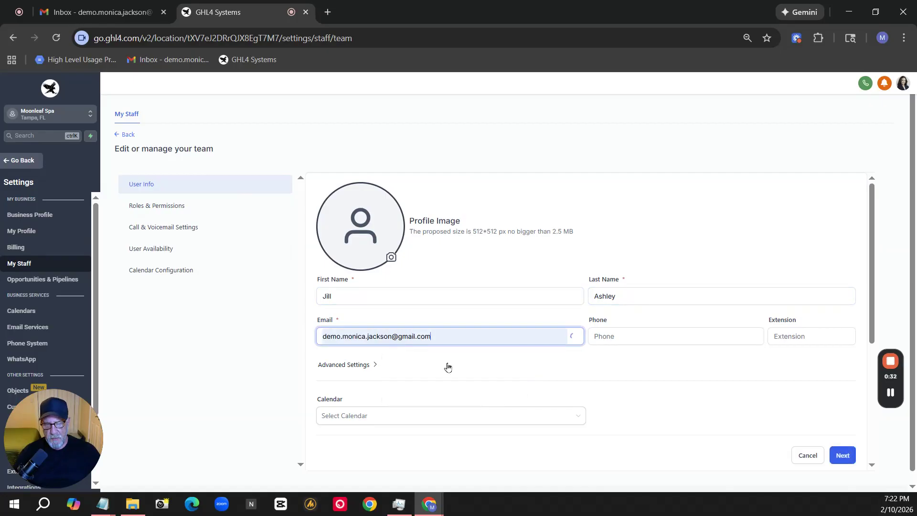
{"action": "left_click", "coordinate": [393, 341]}
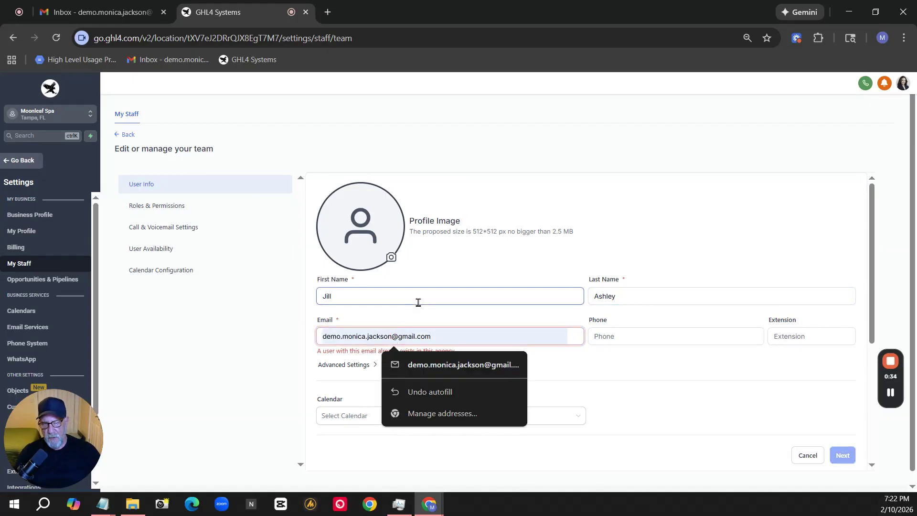
{"action": "type", "text": "+jill"}
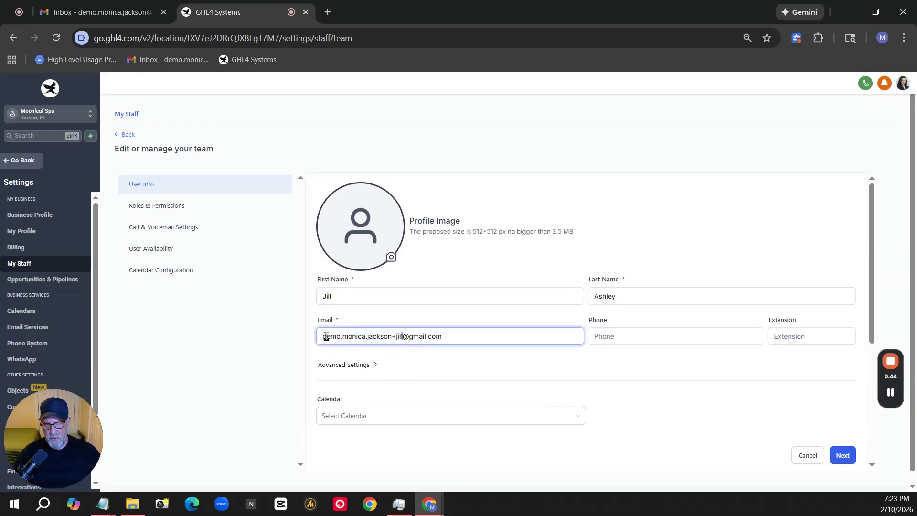
Expand the new user's Advanced Settings and review the password field, calendar choices and signature options
{"action": "left_click", "coordinate": [345, 364]}
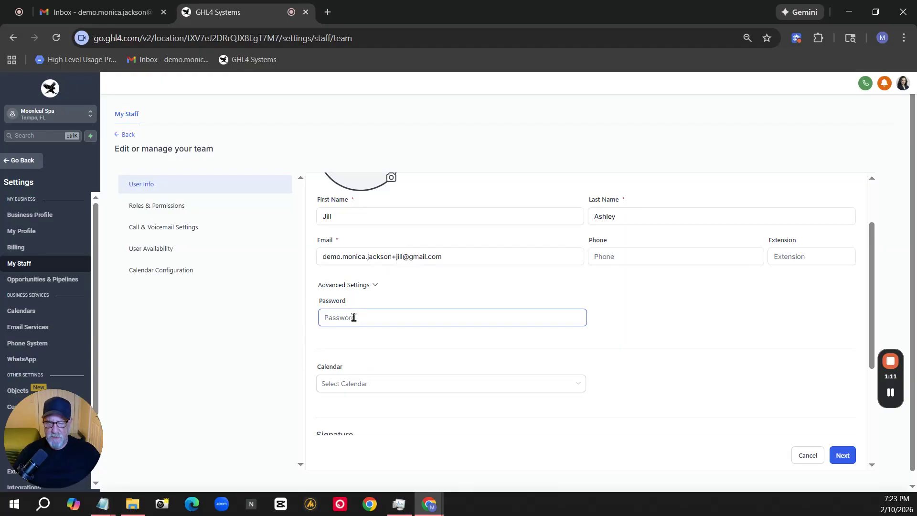
{"action": "scroll", "coordinate": [391, 352], "scroll_direction": "down", "scroll_amount": 1}
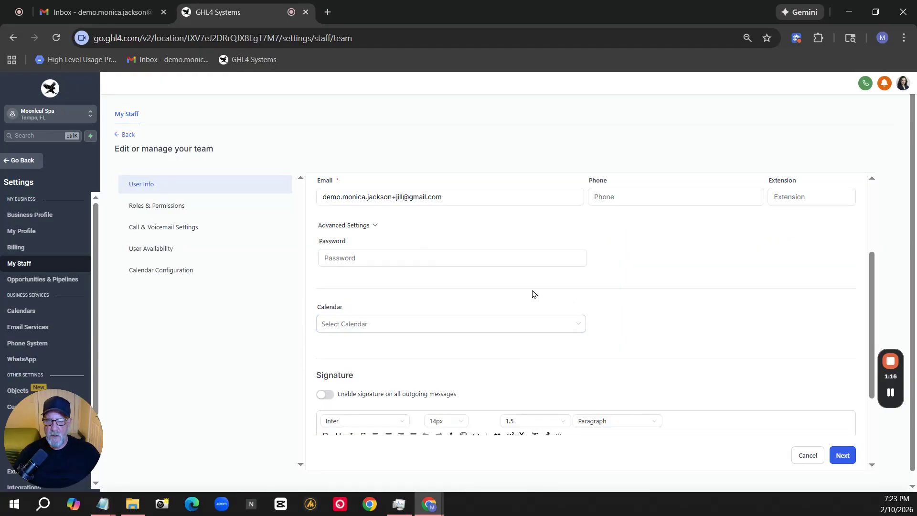
{"action": "left_click", "coordinate": [537, 330]}
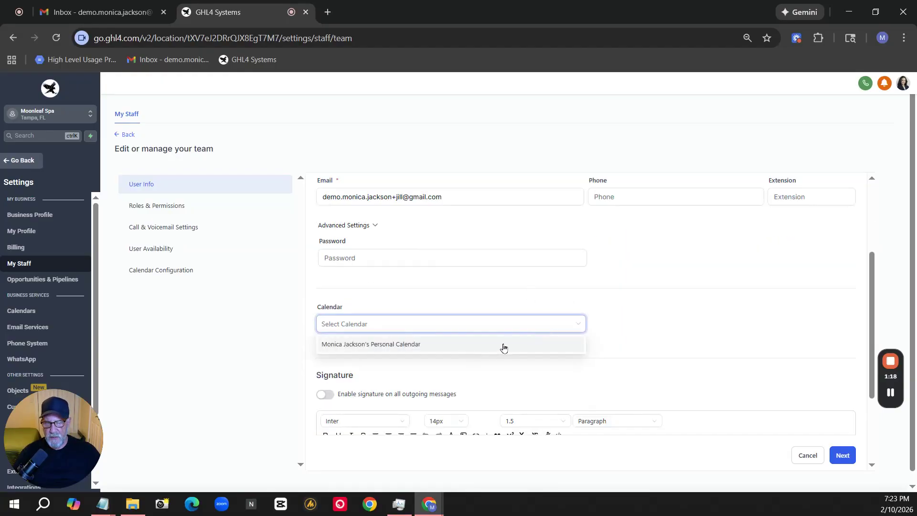
{"action": "left_click", "coordinate": [609, 310]}
{"action": "scroll", "coordinate": [609, 309], "scroll_direction": "down", "scroll_amount": 3}
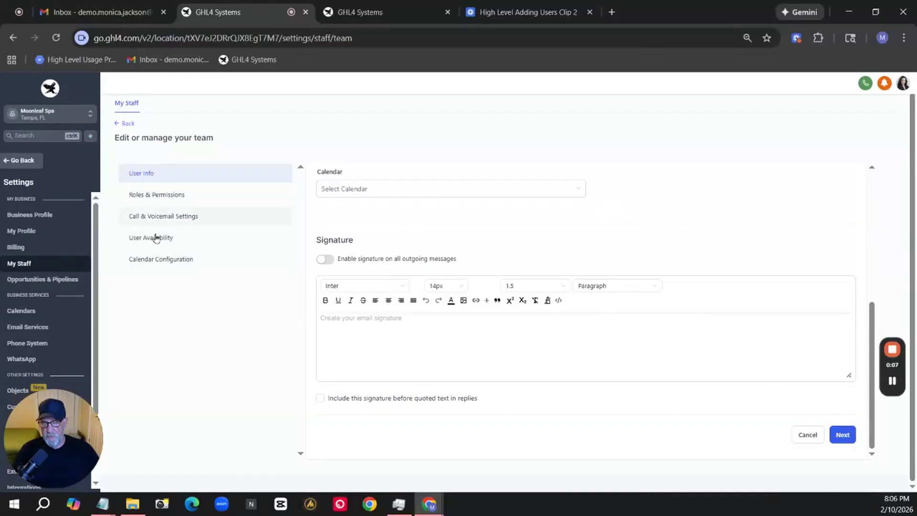
Continue to the new user's roles and permissions, save the user, and reopen that user's record for editing
{"action": "left_click", "coordinate": [842, 435]}
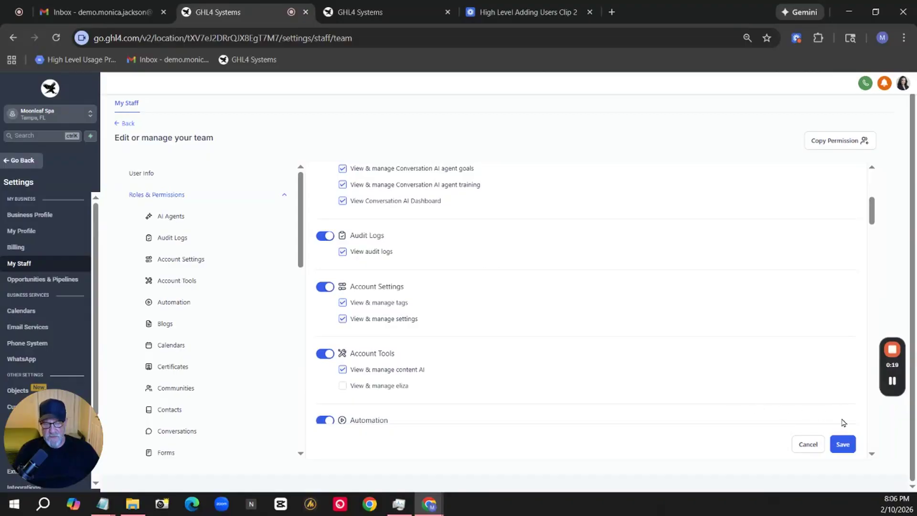
{"action": "left_click", "coordinate": [844, 447]}
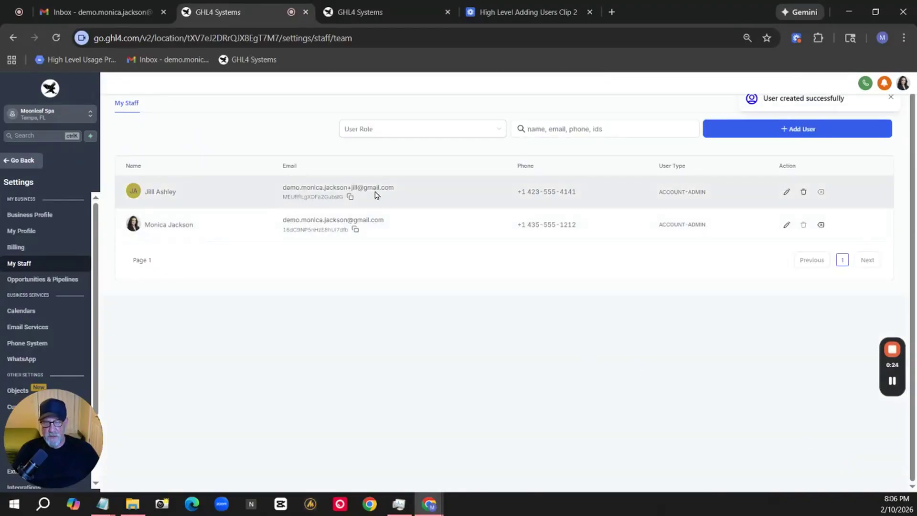
{"action": "left_click", "coordinate": [787, 192]}
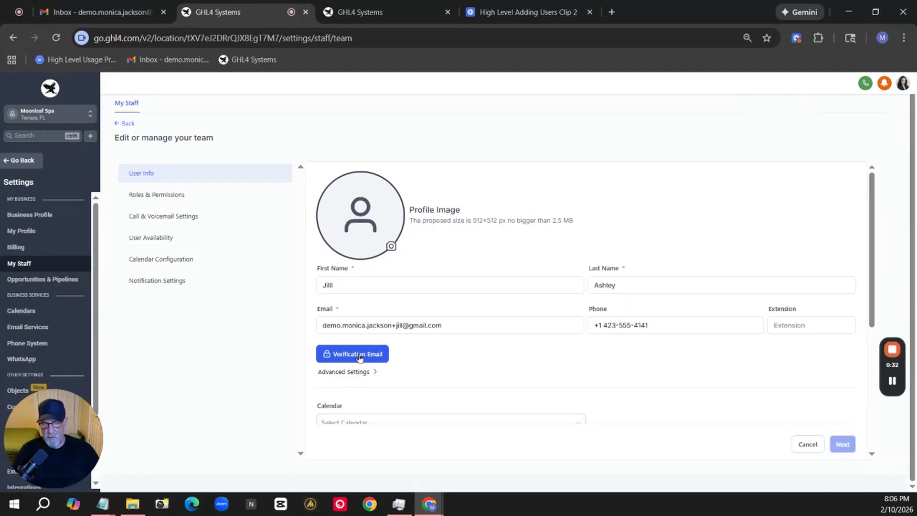
Send the verification email to the new user from their user info
{"action": "left_click", "coordinate": [360, 358]}
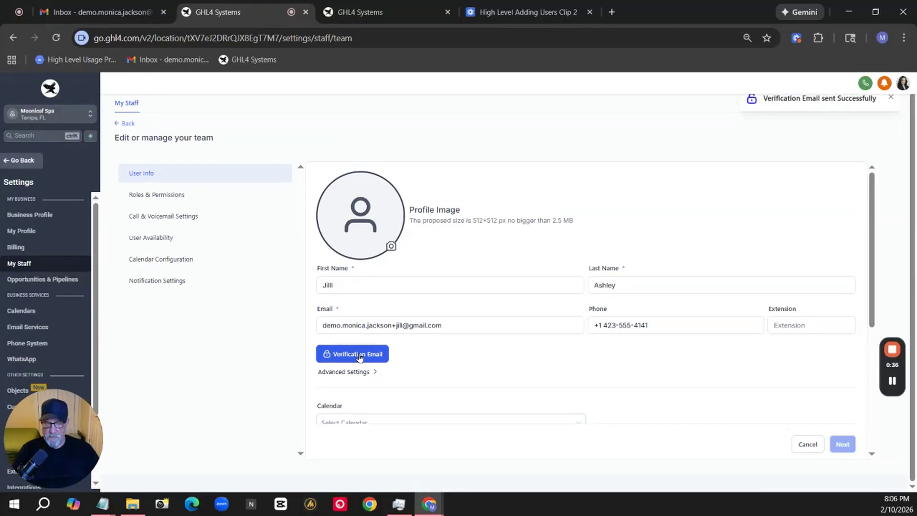
{"action": "scroll", "coordinate": [800, 164], "scroll_direction": "up", "scroll_amount": 1}
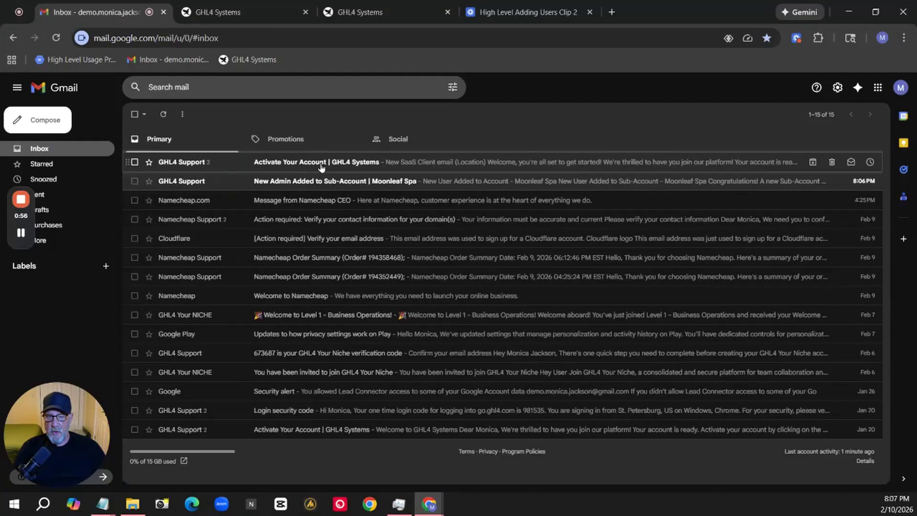
Switch to Gmail and read the "New Admin Added to Sub-Account" email and the "Activate Your Account" email
{"action": "left_click", "coordinate": [347, 186]}
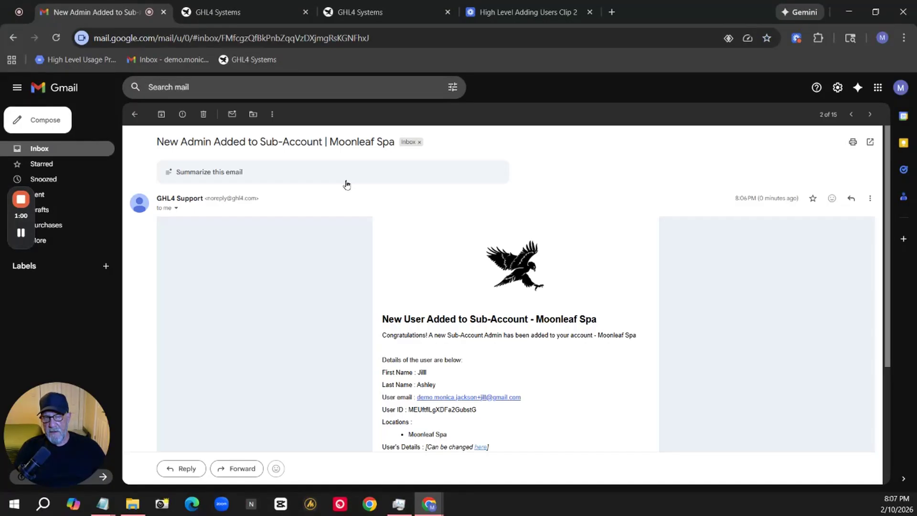
{"action": "scroll", "coordinate": [363, 277], "scroll_direction": "down", "scroll_amount": 3}
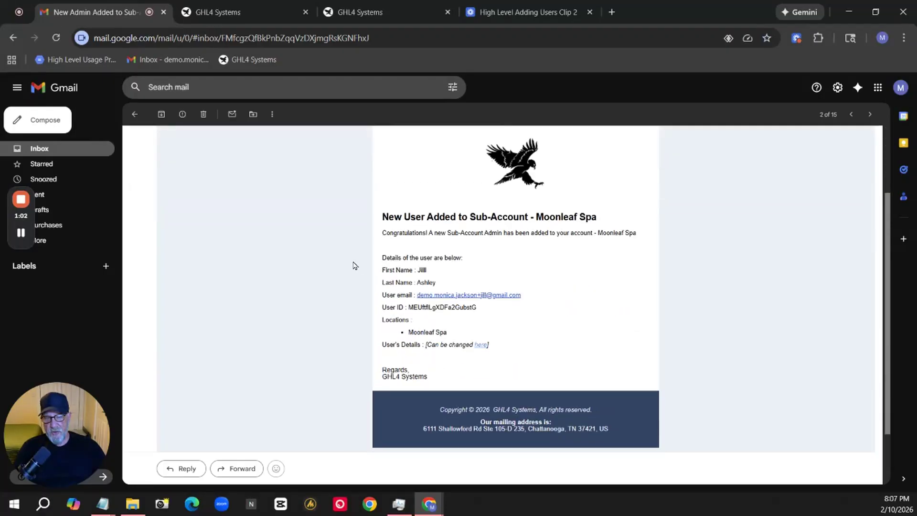
{"action": "scroll", "coordinate": [338, 221], "scroll_direction": "up", "scroll_amount": 3}
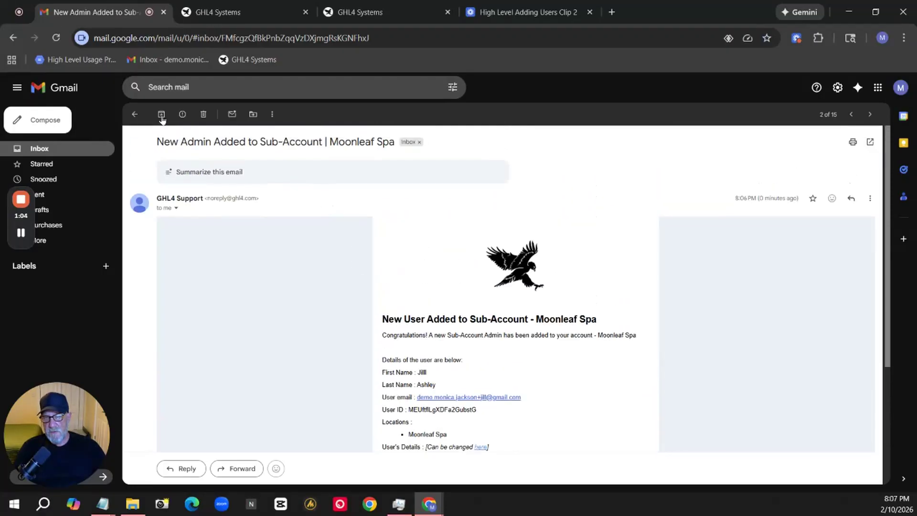
{"action": "left_click", "coordinate": [135, 114]}
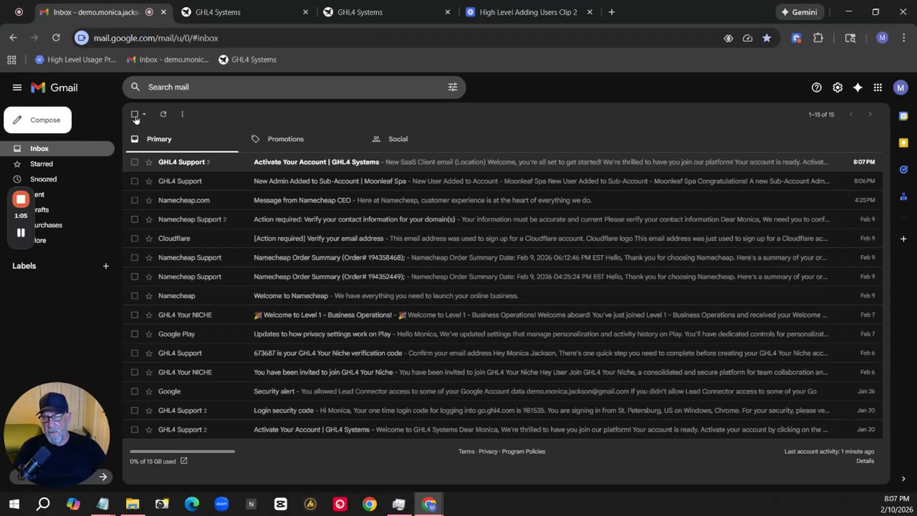
{"action": "left_click", "coordinate": [401, 165]}
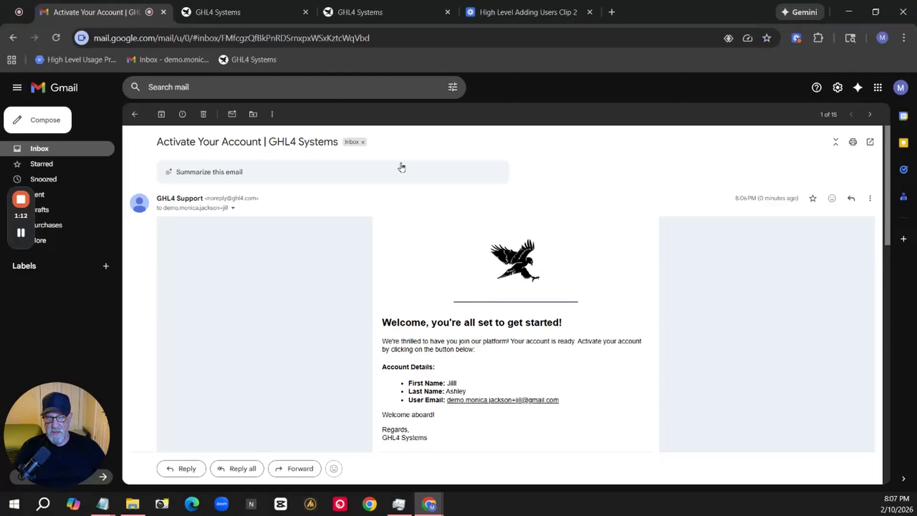
{"action": "scroll", "coordinate": [517, 372], "scroll_direction": "down", "scroll_amount": 2}
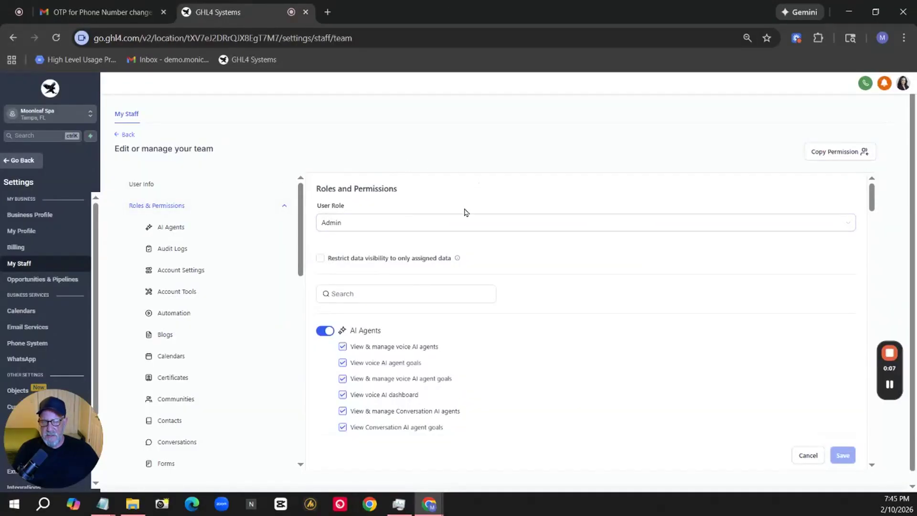
Set the user's role to User, and turn the restriction of data visibility to only assigned data on and off again
{"action": "left_click", "coordinate": [469, 231]}
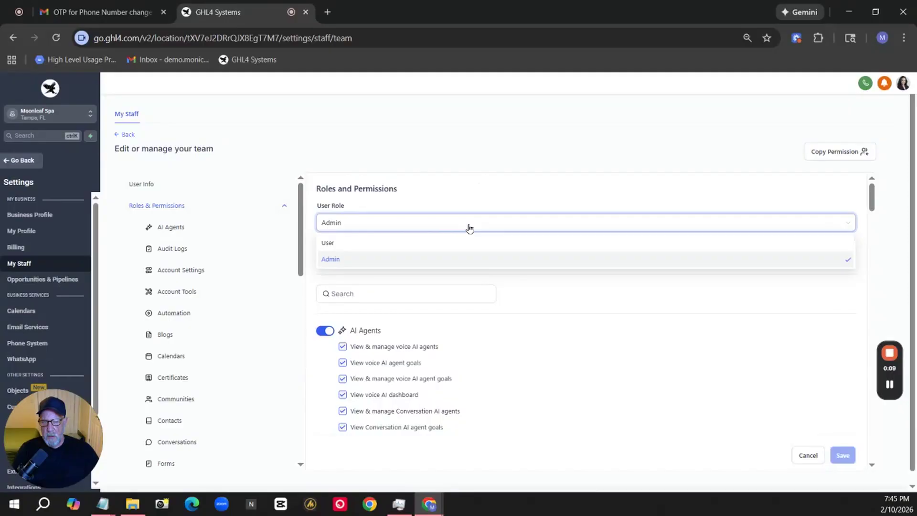
{"action": "left_click", "coordinate": [377, 245]}
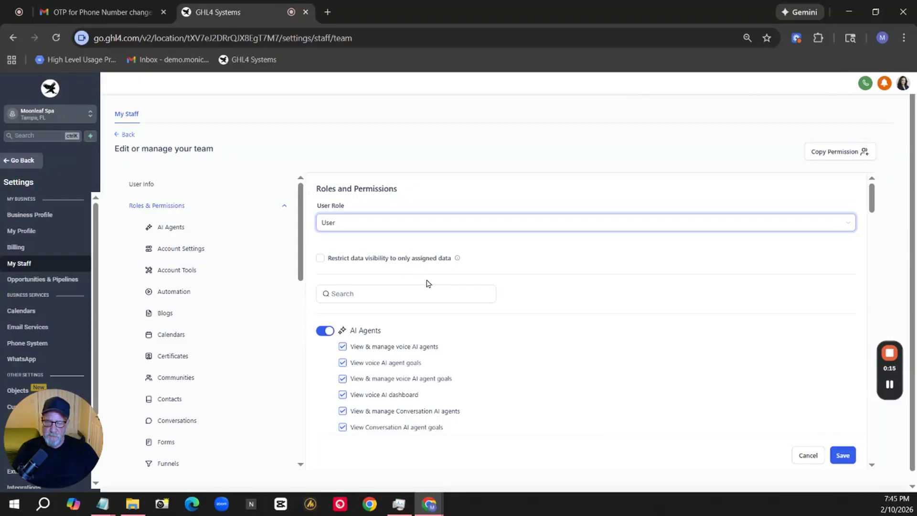
{"action": "scroll", "coordinate": [502, 326], "scroll_direction": "down", "scroll_amount": 2}
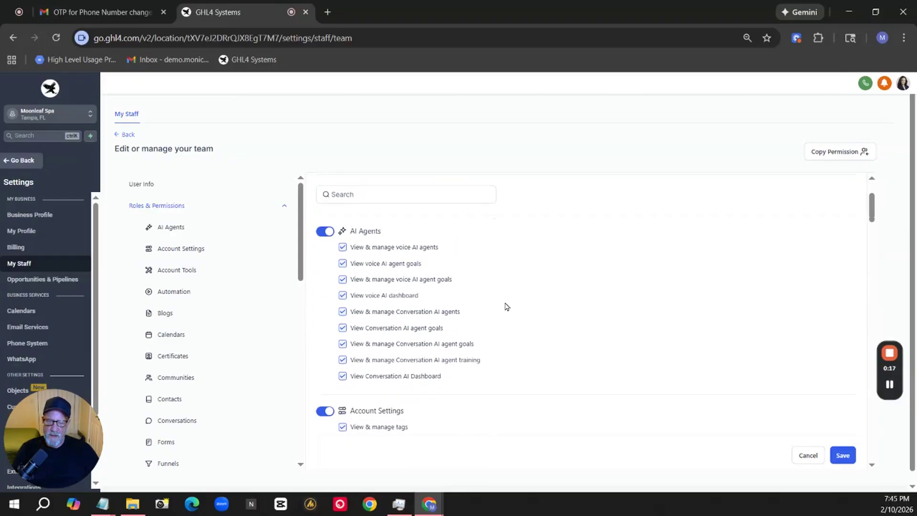
{"action": "scroll", "coordinate": [506, 305], "scroll_direction": "up", "scroll_amount": 3}
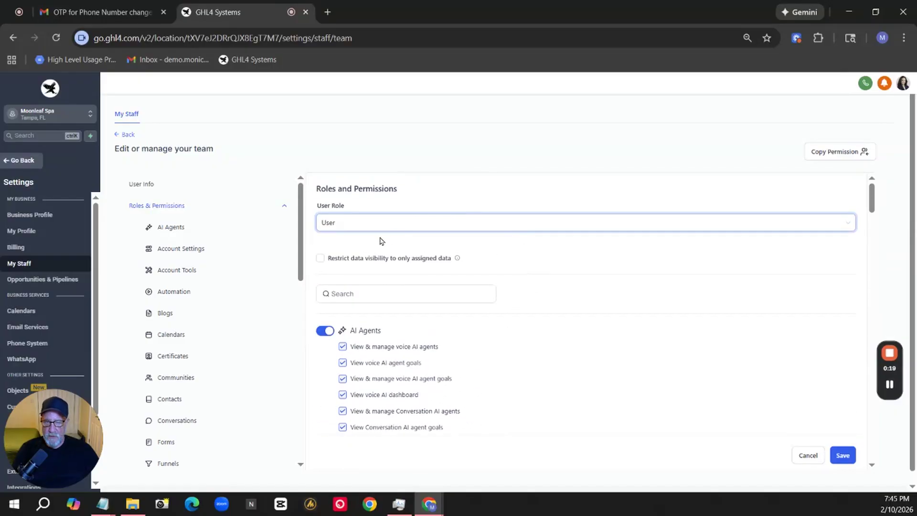
{"action": "left_click", "coordinate": [320, 259]}
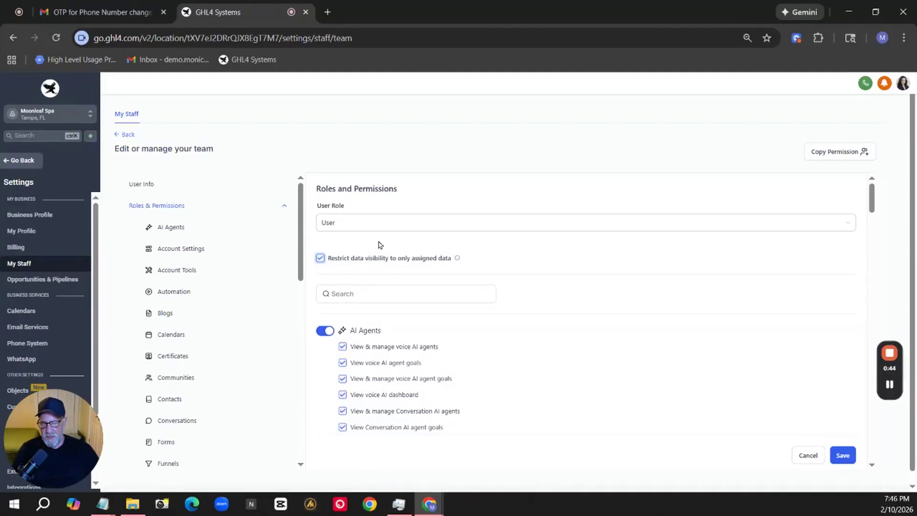
{"action": "left_click", "coordinate": [319, 258]}
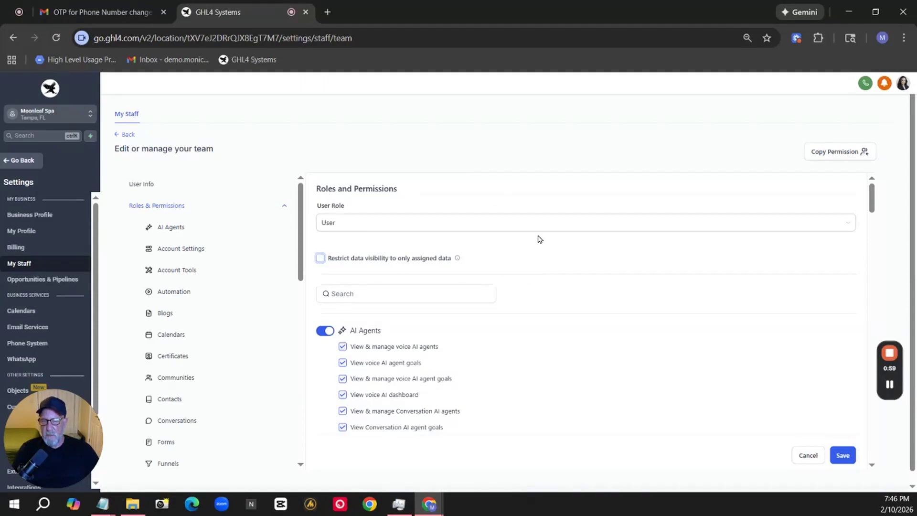
Disable all AI Agents and Account Settings permissions for the user
{"action": "scroll", "coordinate": [539, 238], "scroll_direction": "down", "scroll_amount": 2}
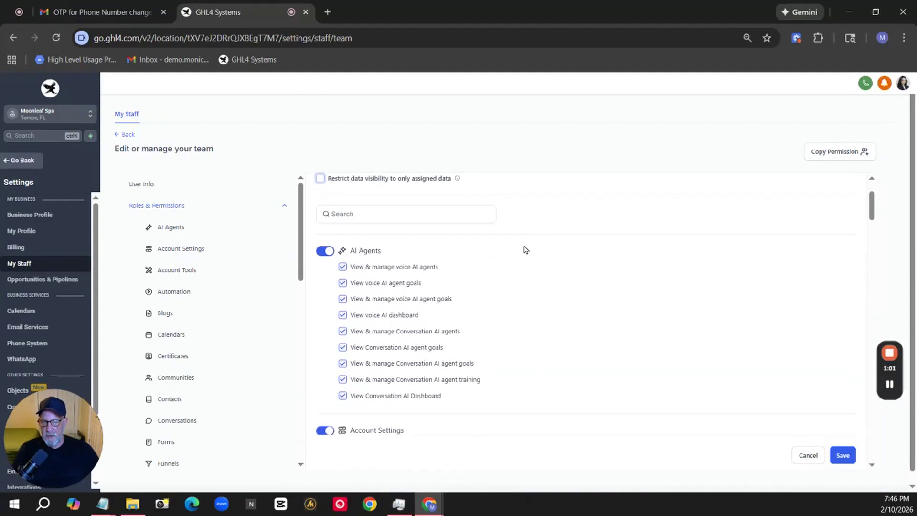
{"action": "left_click", "coordinate": [324, 251]}
{"action": "scroll", "coordinate": [478, 239], "scroll_direction": "down", "scroll_amount": 5}
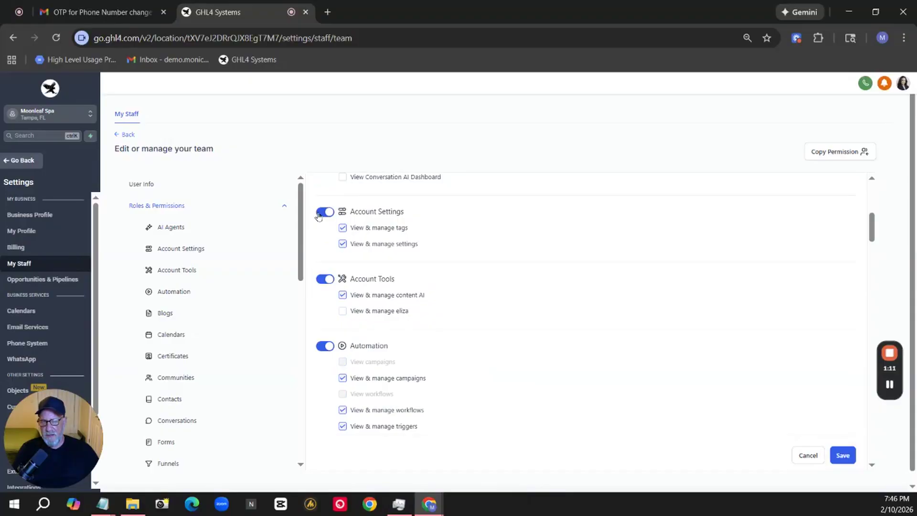
{"action": "left_click", "coordinate": [326, 212]}
{"action": "scroll", "coordinate": [436, 256], "scroll_direction": "down", "scroll_amount": 2}
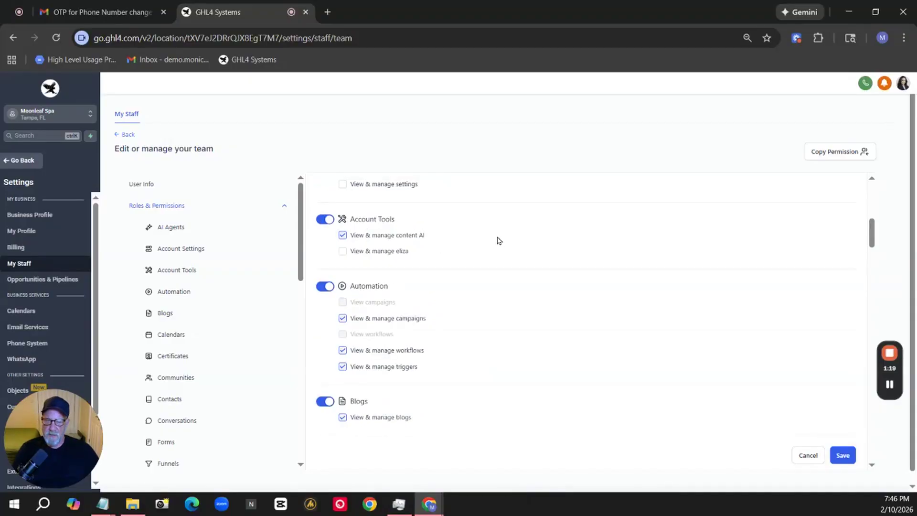
Disable all Automation and Calendars permissions for the user, leaving Account Tools and Blogs enabled
{"action": "scroll", "coordinate": [497, 239], "scroll_direction": "up", "scroll_amount": 3}
{"action": "scroll", "coordinate": [352, 280], "scroll_direction": "down", "scroll_amount": 2}
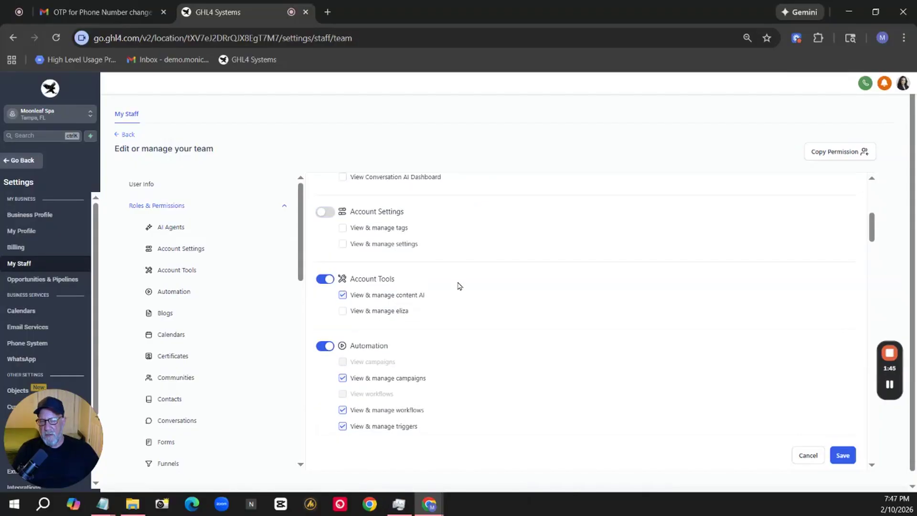
{"action": "scroll", "coordinate": [458, 290], "scroll_direction": "down", "scroll_amount": 1}
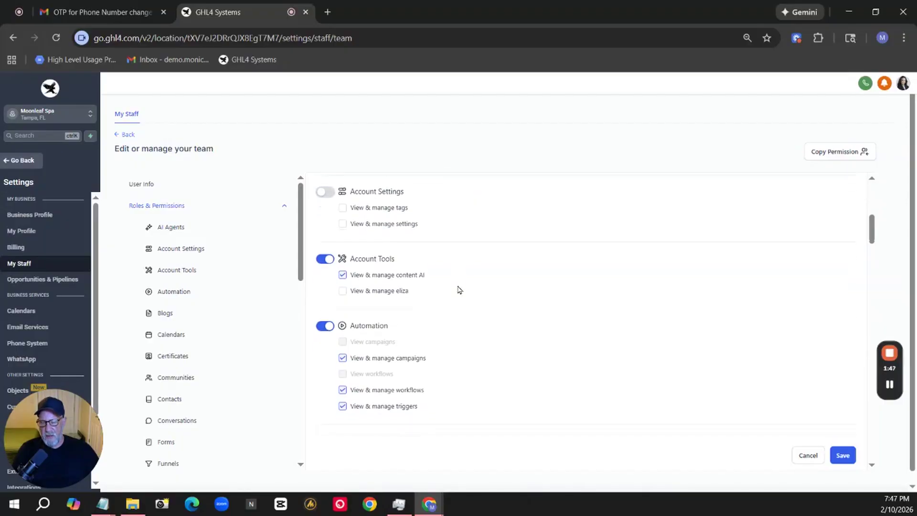
{"action": "scroll", "coordinate": [466, 295], "scroll_direction": "down", "scroll_amount": 2}
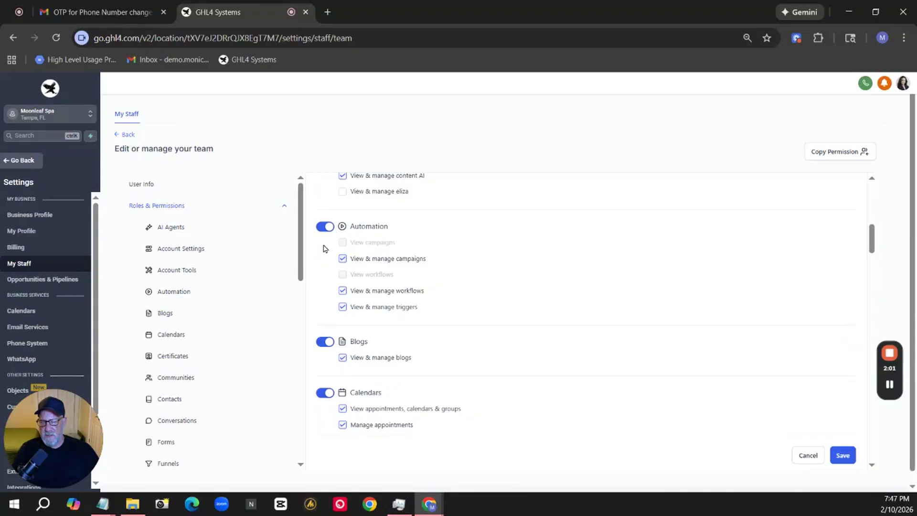
{"action": "left_click", "coordinate": [323, 229]}
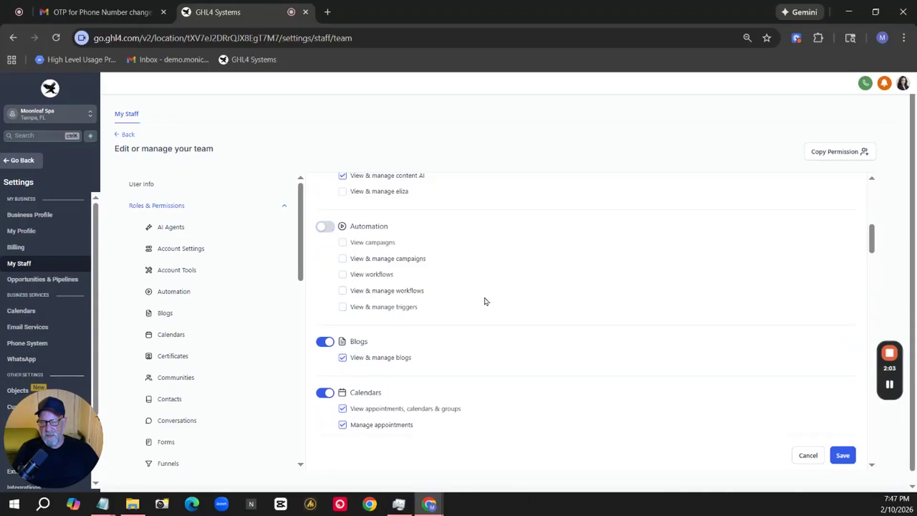
{"action": "scroll", "coordinate": [486, 301], "scroll_direction": "down", "scroll_amount": 5}
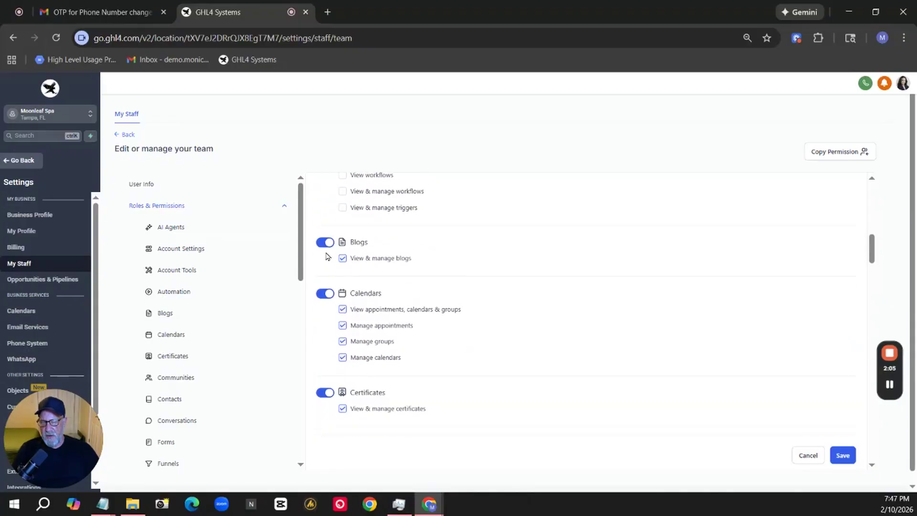
{"action": "scroll", "coordinate": [489, 279], "scroll_direction": "down", "scroll_amount": 3}
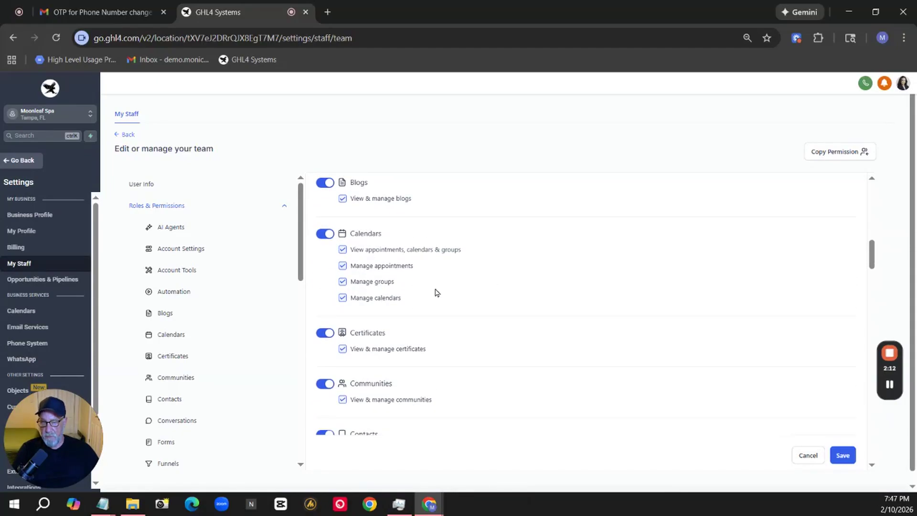
{"action": "left_click", "coordinate": [321, 234]}
Disable the user's Certificates and Communities permissions
{"action": "scroll", "coordinate": [326, 243], "scroll_direction": "down", "scroll_amount": 2}
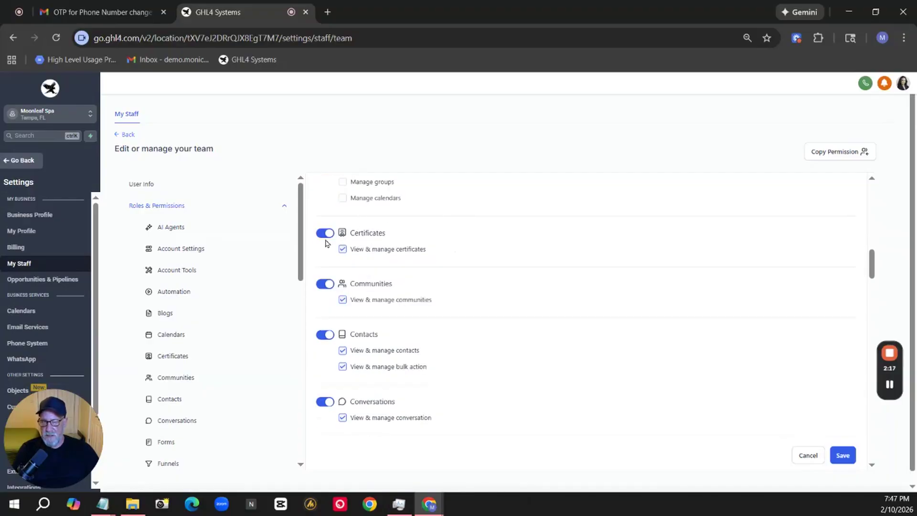
{"action": "left_click", "coordinate": [322, 234]}
{"action": "left_click", "coordinate": [322, 287]}
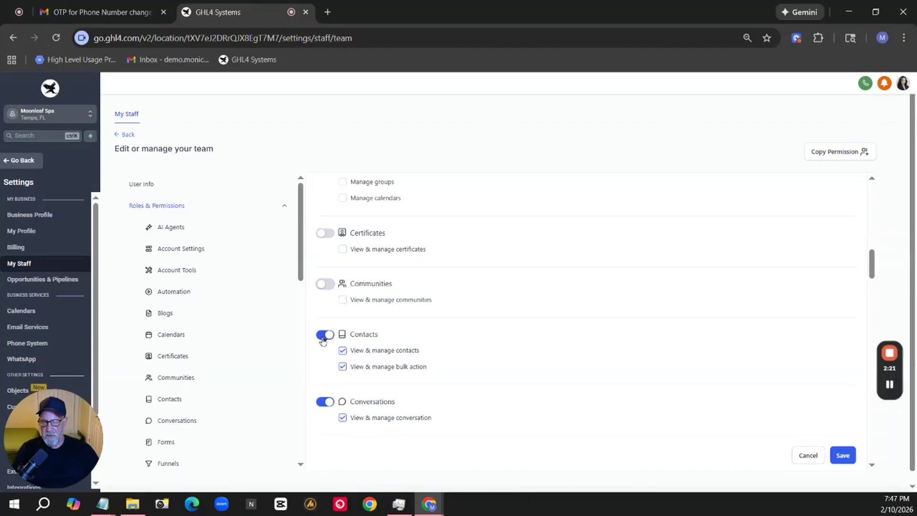
Keep Contacts and Conversations enabled and disable the user's Forms and Funnels permissions
{"action": "scroll", "coordinate": [322, 339], "scroll_direction": "down", "scroll_amount": 2}
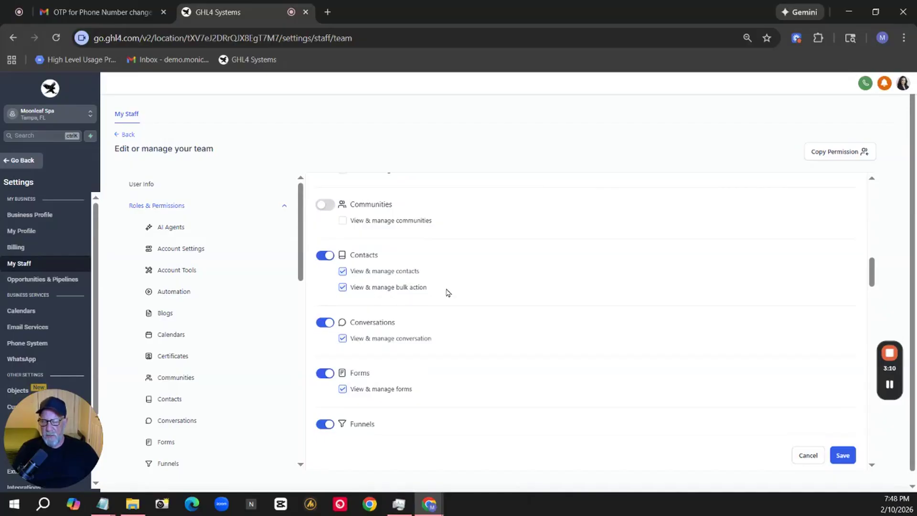
{"action": "scroll", "coordinate": [467, 289], "scroll_direction": "down", "scroll_amount": 1}
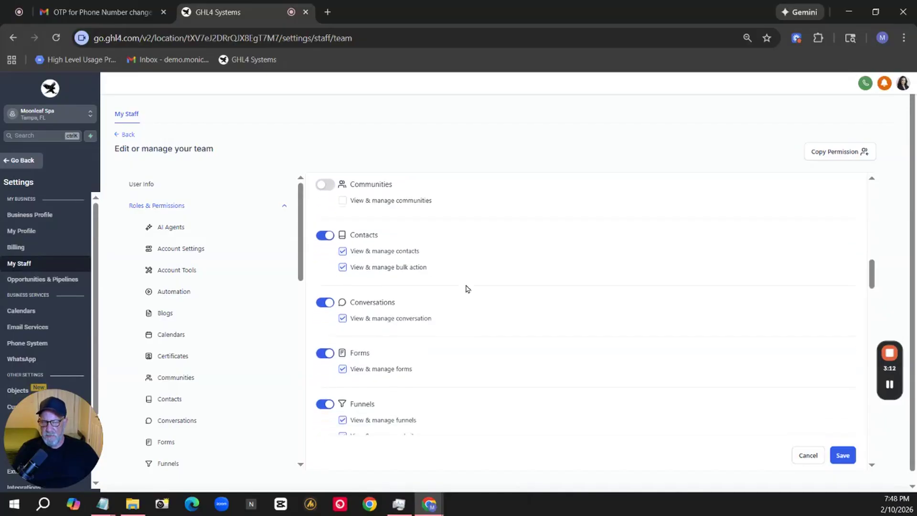
{"action": "scroll", "coordinate": [467, 289], "scroll_direction": "down", "scroll_amount": 3}
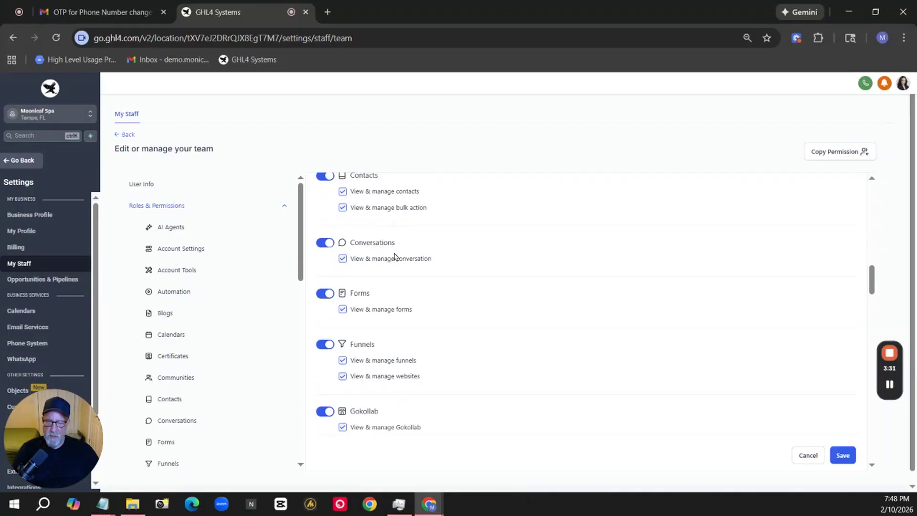
{"action": "scroll", "coordinate": [468, 261], "scroll_direction": "down", "scroll_amount": 4}
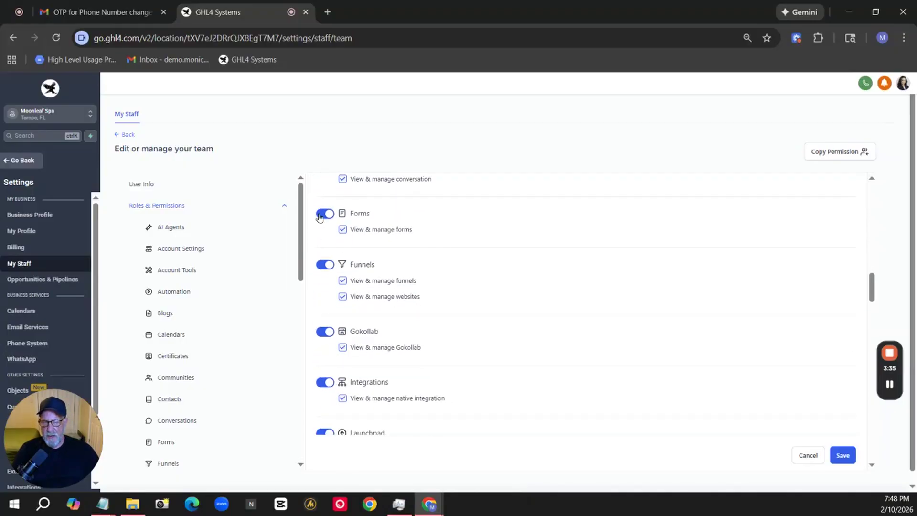
{"action": "left_click", "coordinate": [320, 215]}
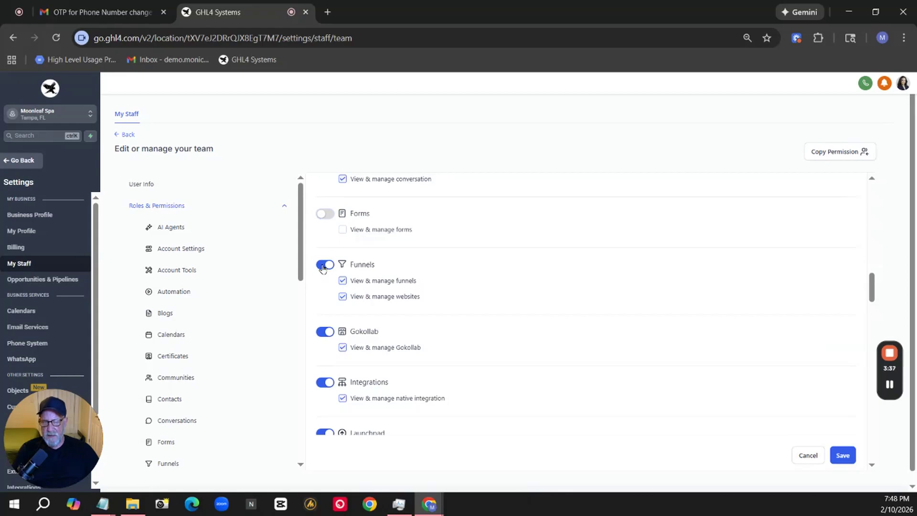
{"action": "left_click", "coordinate": [323, 266]}
Disable the user's Gokollab, Launchpad and Sub-Accounts permissions, keeping Integrations enabled
{"action": "scroll", "coordinate": [409, 283], "scroll_direction": "down", "scroll_amount": 4}
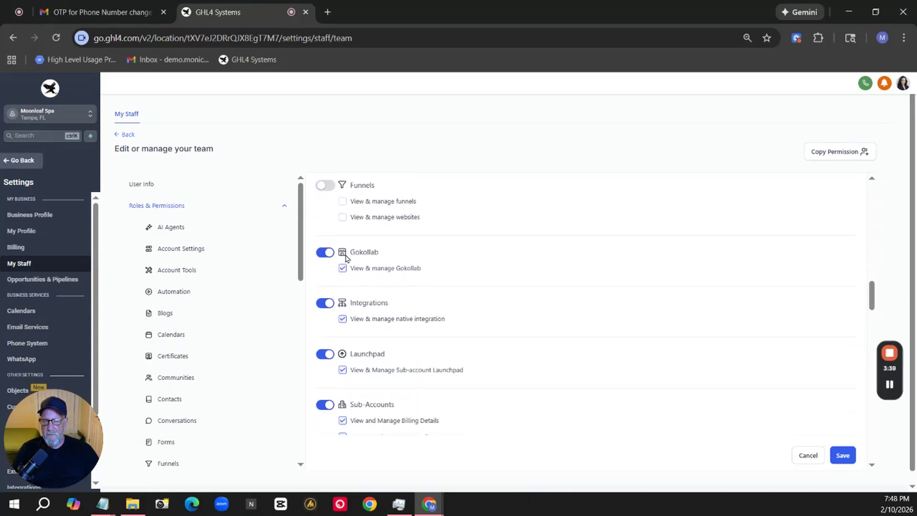
{"action": "left_click", "coordinate": [319, 258]}
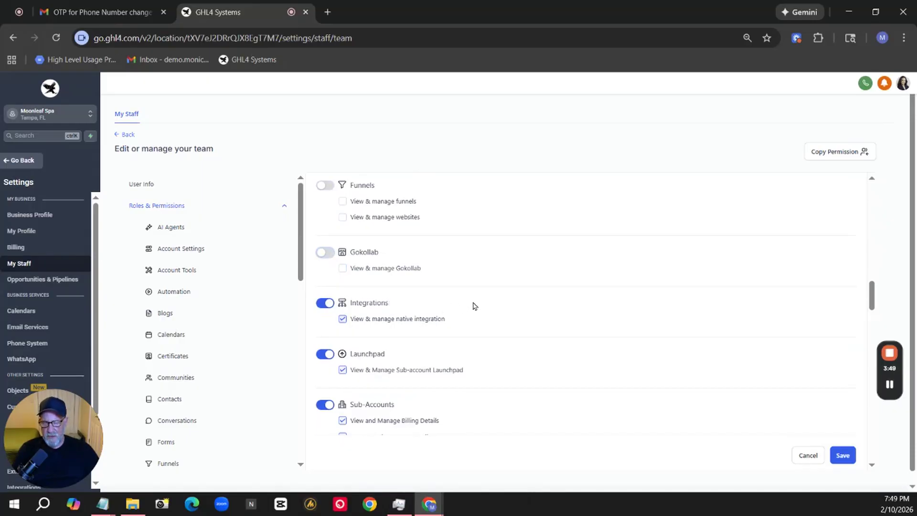
{"action": "scroll", "coordinate": [473, 306], "scroll_direction": "down", "scroll_amount": 2}
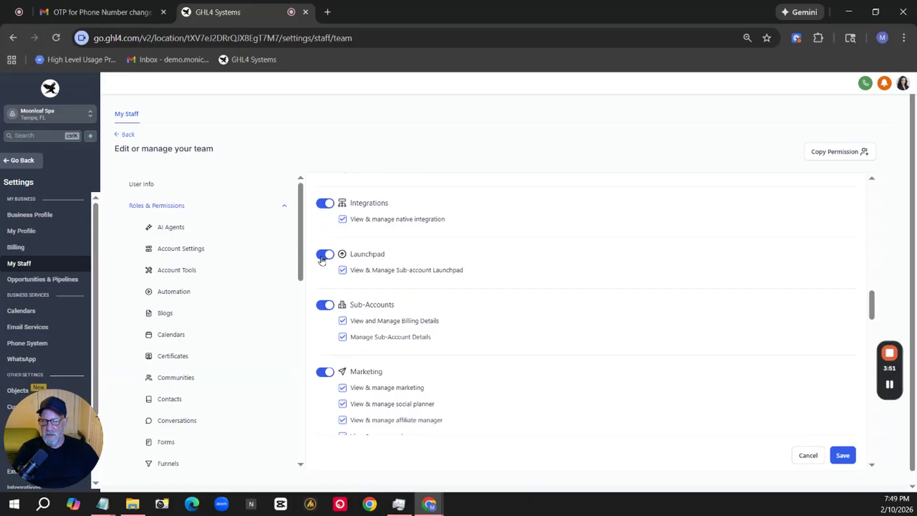
{"action": "left_click", "coordinate": [321, 257]}
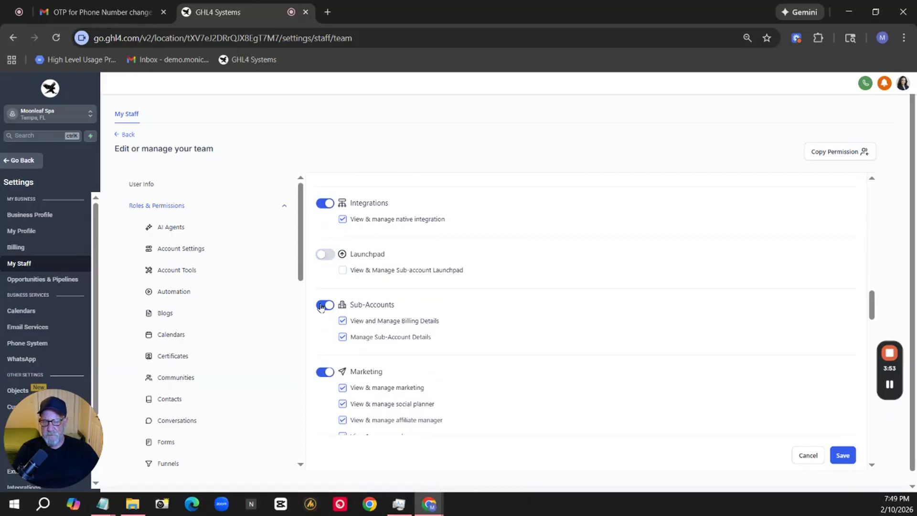
{"action": "left_click", "coordinate": [321, 305]}
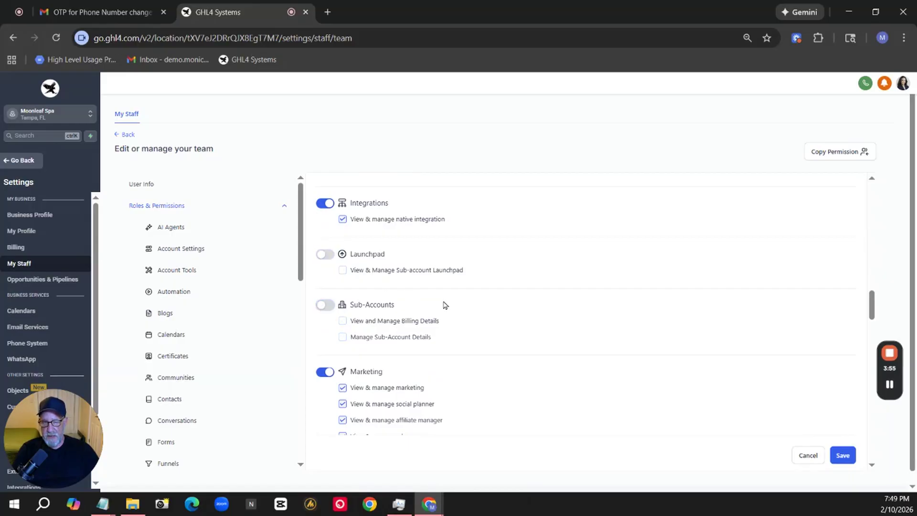
Remove the affiliate manager and ad manager permissions under Marketing, keeping marketing, social planner and prospecting enabled
{"action": "scroll", "coordinate": [448, 301], "scroll_direction": "down", "scroll_amount": 2}
{"action": "scroll", "coordinate": [455, 292], "scroll_direction": "down", "scroll_amount": 2}
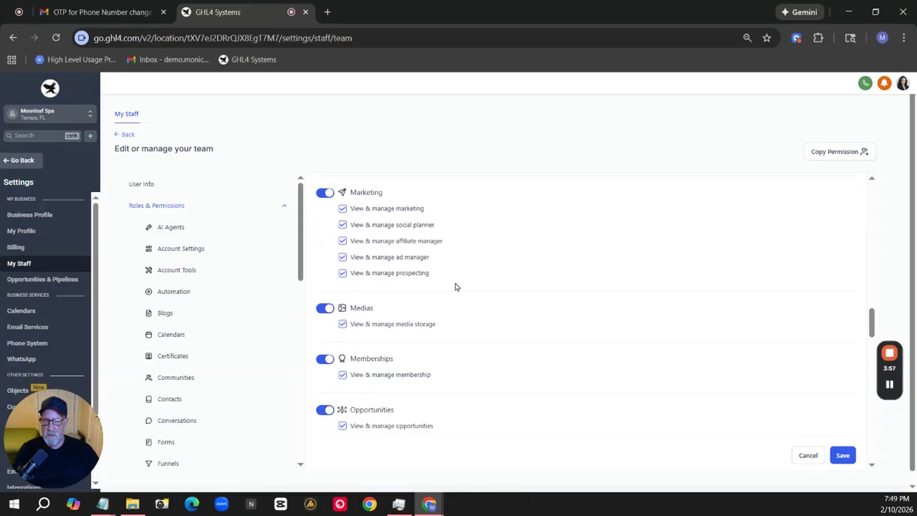
{"action": "scroll", "coordinate": [455, 287], "scroll_direction": "up", "scroll_amount": 1}
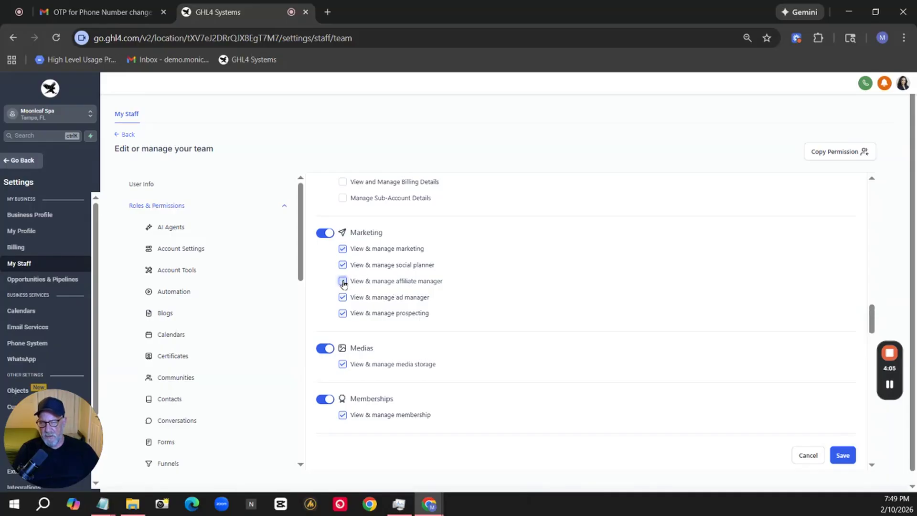
{"action": "left_click", "coordinate": [343, 282]}
{"action": "left_click", "coordinate": [342, 298]}
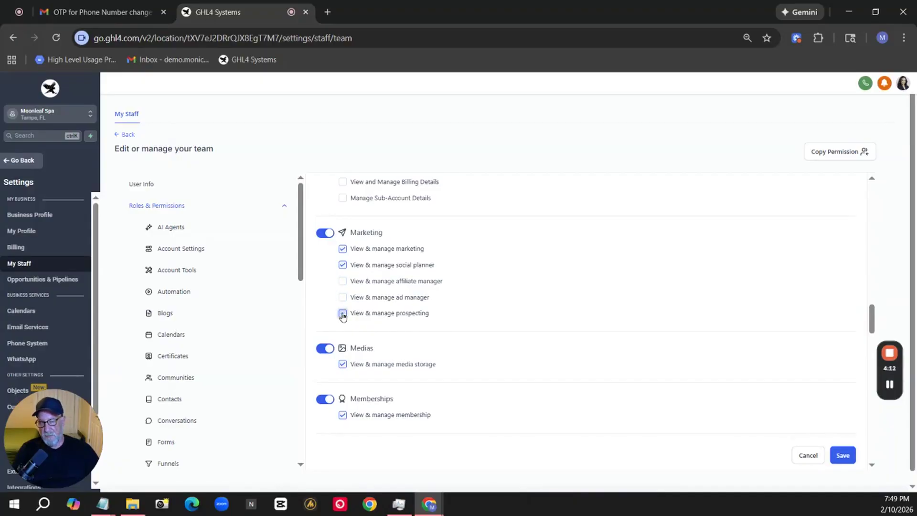
Disable the user's Memberships permission and remove the opportunities lead value permission, keeping Medias and the other Opportunities permissions enabled
{"action": "scroll", "coordinate": [343, 316], "scroll_direction": "down", "scroll_amount": 1}
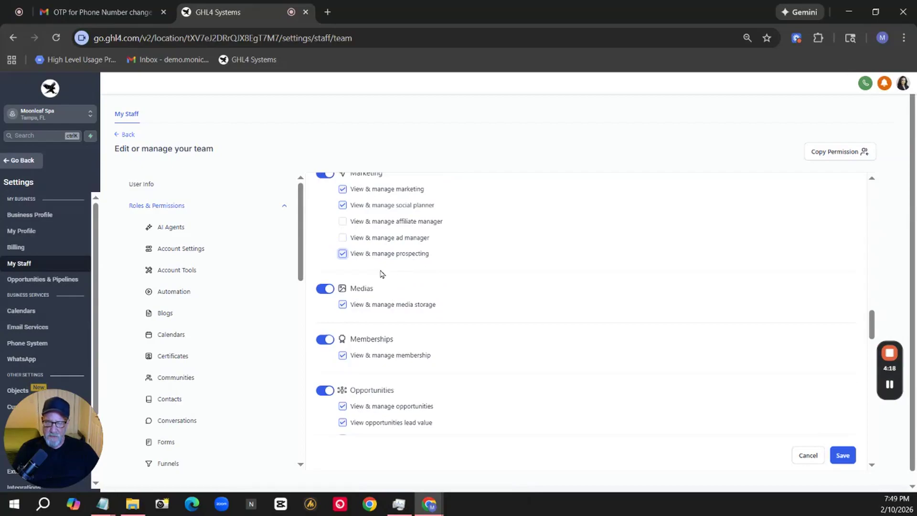
{"action": "scroll", "coordinate": [439, 258], "scroll_direction": "down", "scroll_amount": 1}
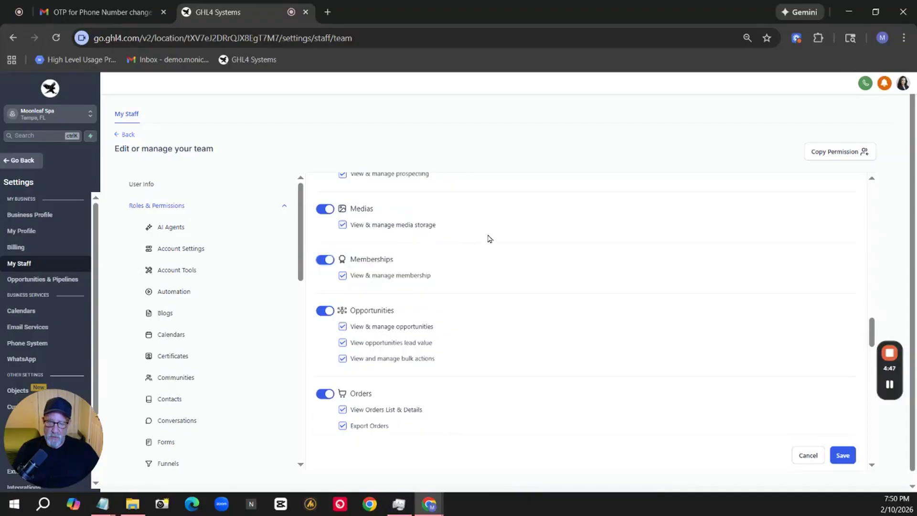
{"action": "left_click", "coordinate": [319, 263]}
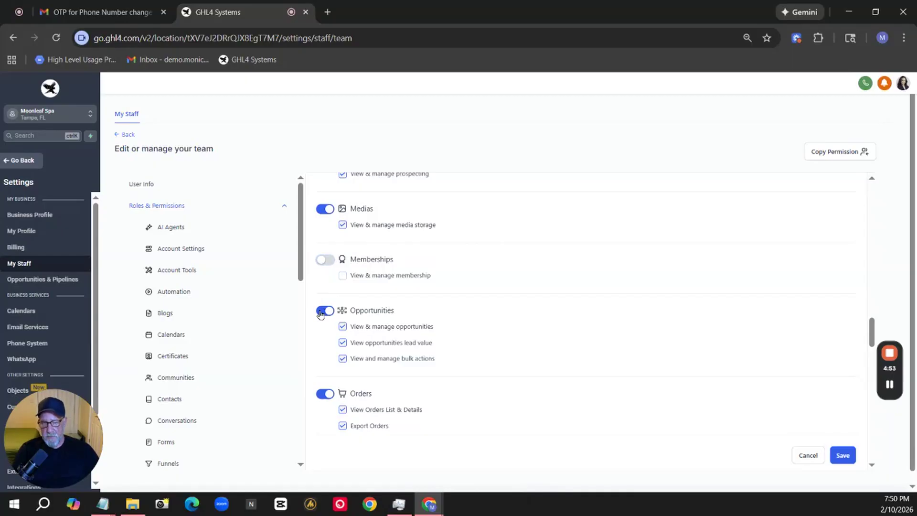
{"action": "scroll", "coordinate": [454, 311], "scroll_direction": "down", "scroll_amount": 2}
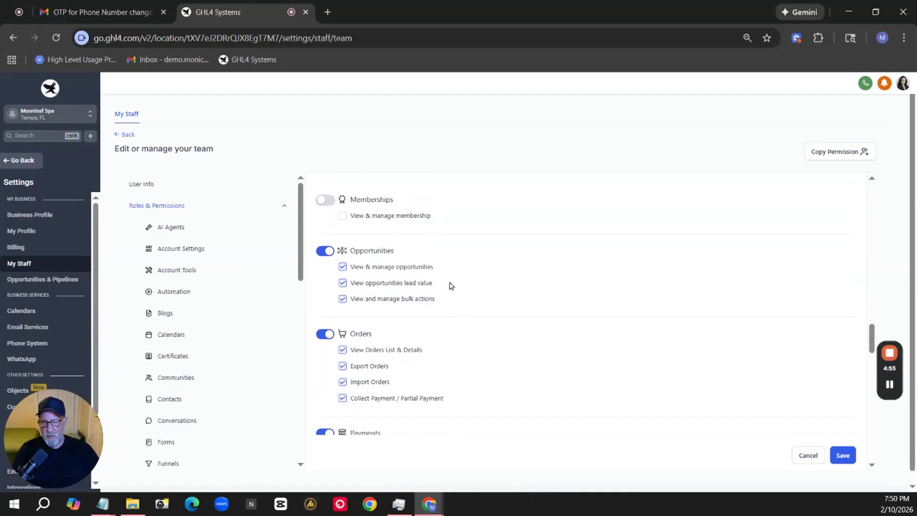
{"action": "left_click", "coordinate": [343, 283]}
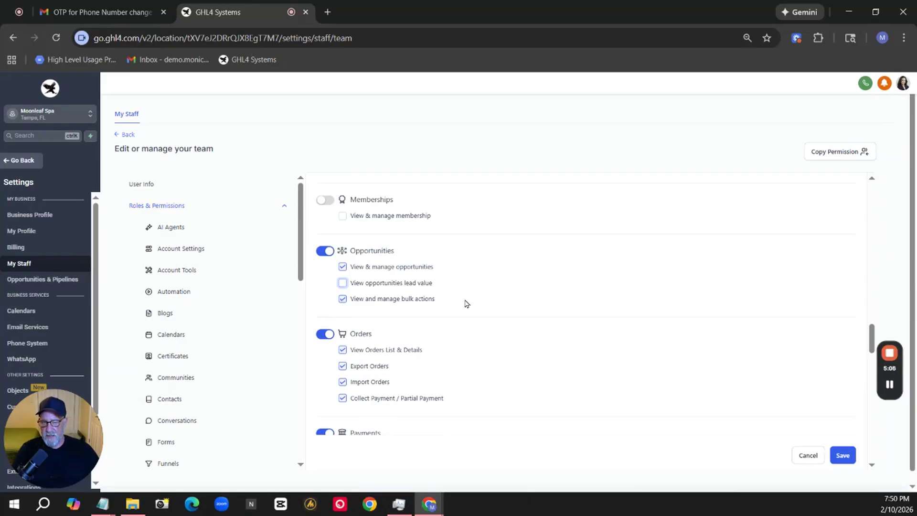
Disable all of the user's Orders, Payments, Payment Settings and Products permissions
{"action": "scroll", "coordinate": [465, 303], "scroll_direction": "down", "scroll_amount": 2}
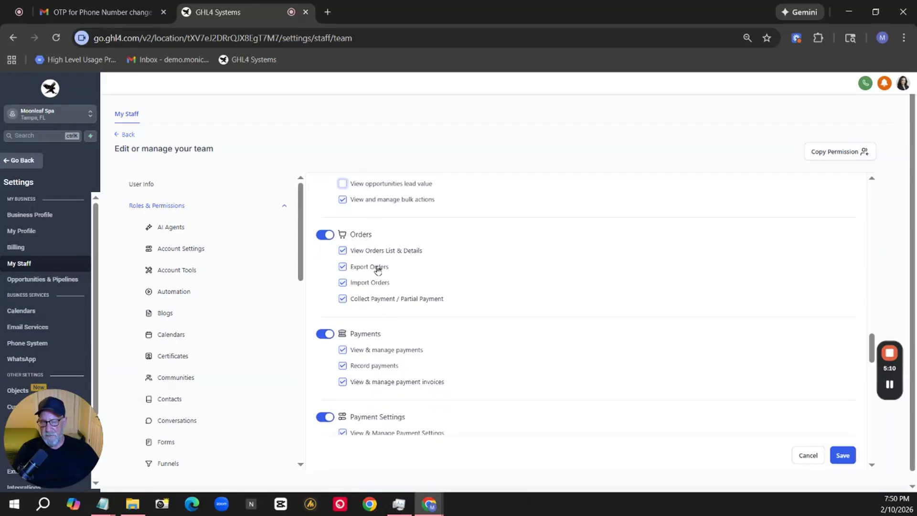
{"action": "left_click", "coordinate": [317, 237]}
{"action": "scroll", "coordinate": [378, 272], "scroll_direction": "down", "scroll_amount": 2}
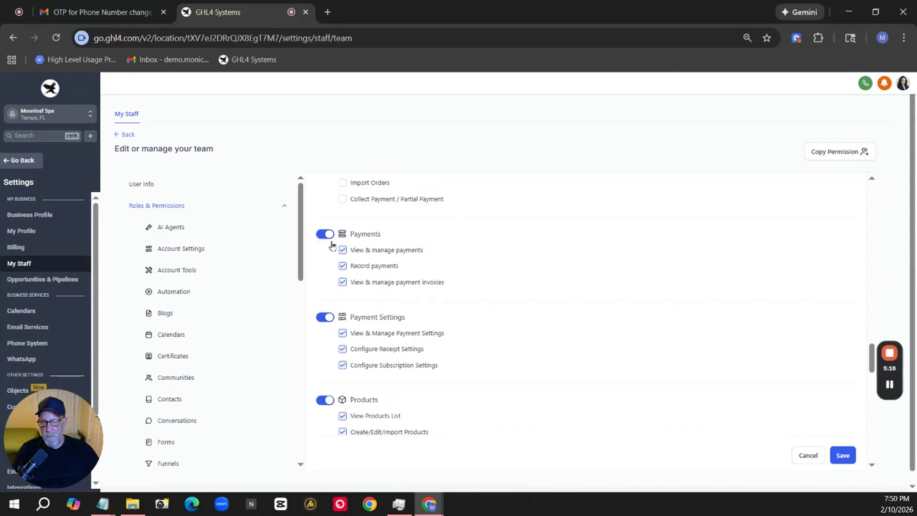
{"action": "scroll", "coordinate": [445, 281], "scroll_direction": "down", "scroll_amount": 1}
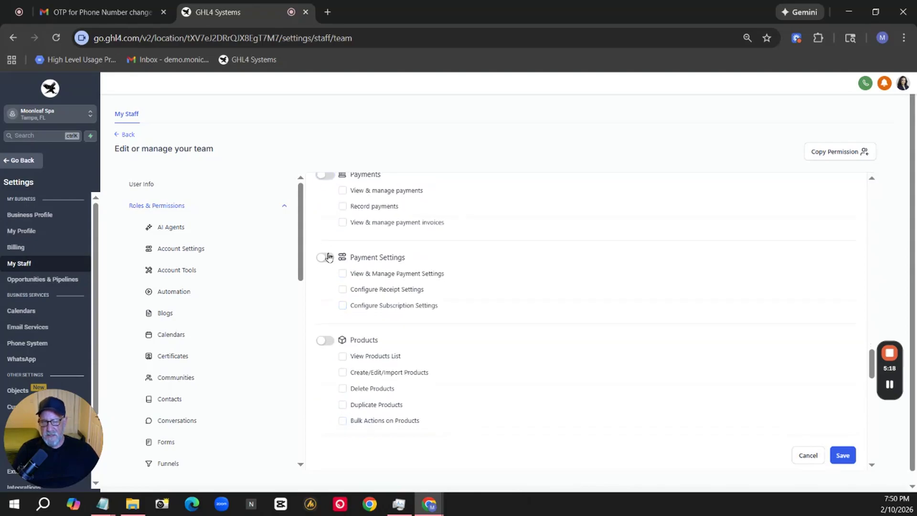
{"action": "scroll", "coordinate": [329, 207], "scroll_direction": "up", "scroll_amount": 1}
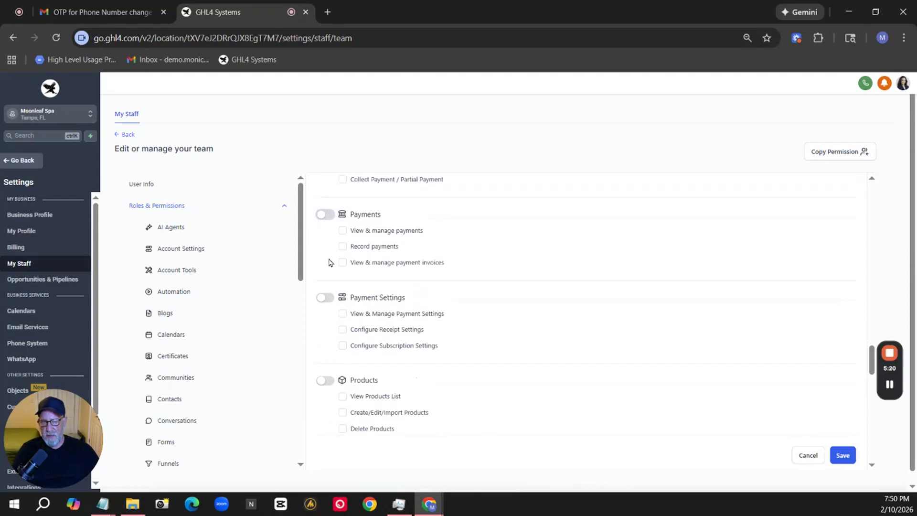
Limit the Dashboard permissions to viewing phone call stats and viewing the dashboard, keeping QR Codes and Quizzes enabled
{"action": "scroll", "coordinate": [334, 282], "scroll_direction": "down", "scroll_amount": 1}
{"action": "scroll", "coordinate": [336, 315], "scroll_direction": "down", "scroll_amount": 3}
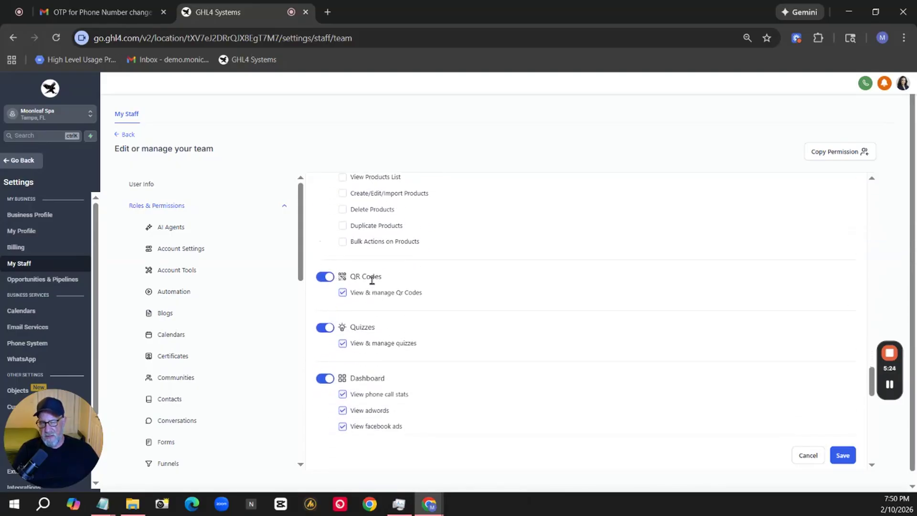
{"action": "scroll", "coordinate": [372, 279], "scroll_direction": "down", "scroll_amount": 1}
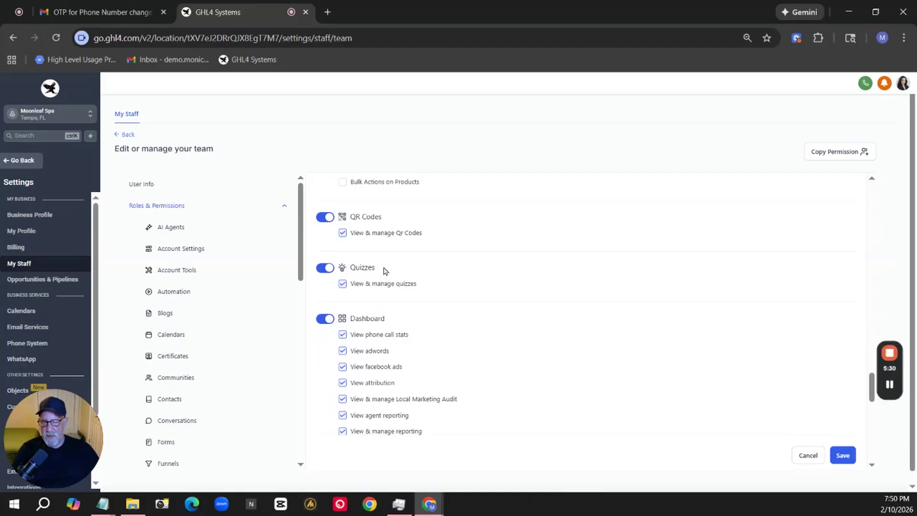
{"action": "scroll", "coordinate": [400, 274], "scroll_direction": "down", "scroll_amount": 1}
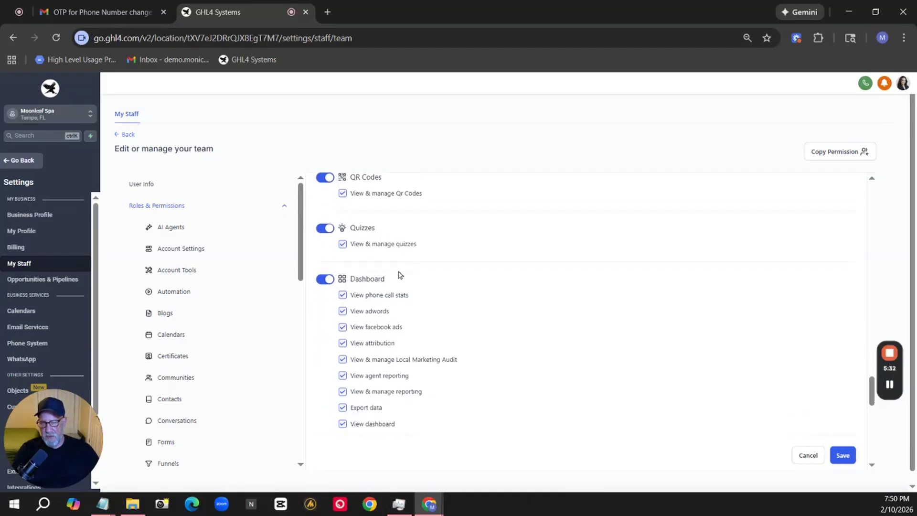
{"action": "scroll", "coordinate": [401, 275], "scroll_direction": "down", "scroll_amount": 1}
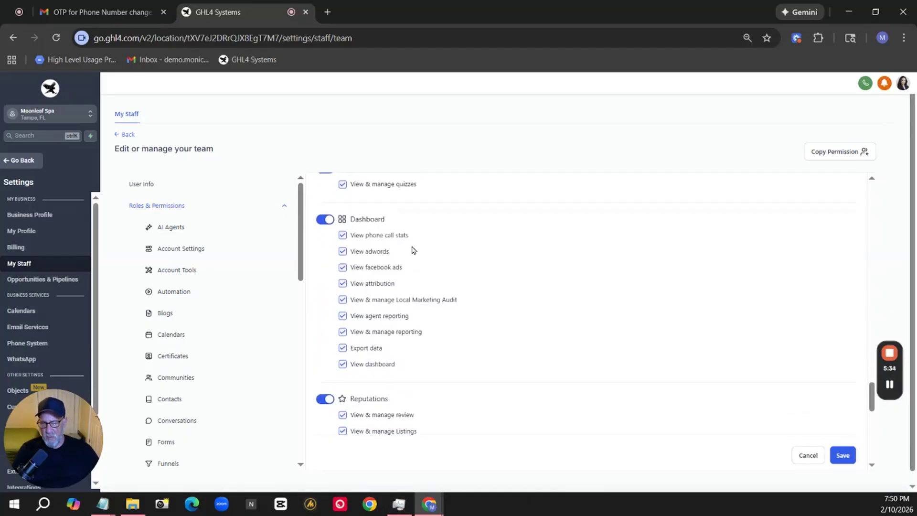
{"action": "left_click", "coordinate": [322, 221]}
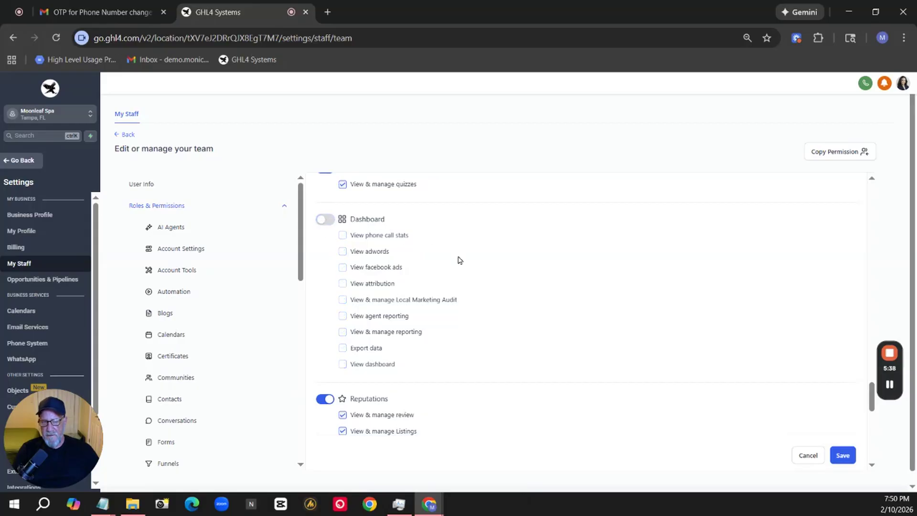
{"action": "left_click", "coordinate": [342, 236]}
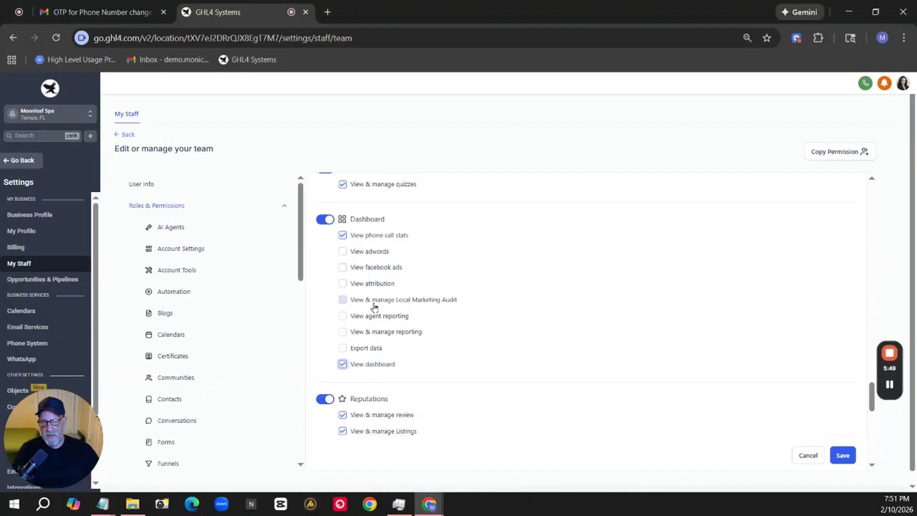
{"action": "scroll", "coordinate": [373, 320], "scroll_direction": "down", "scroll_amount": 2}
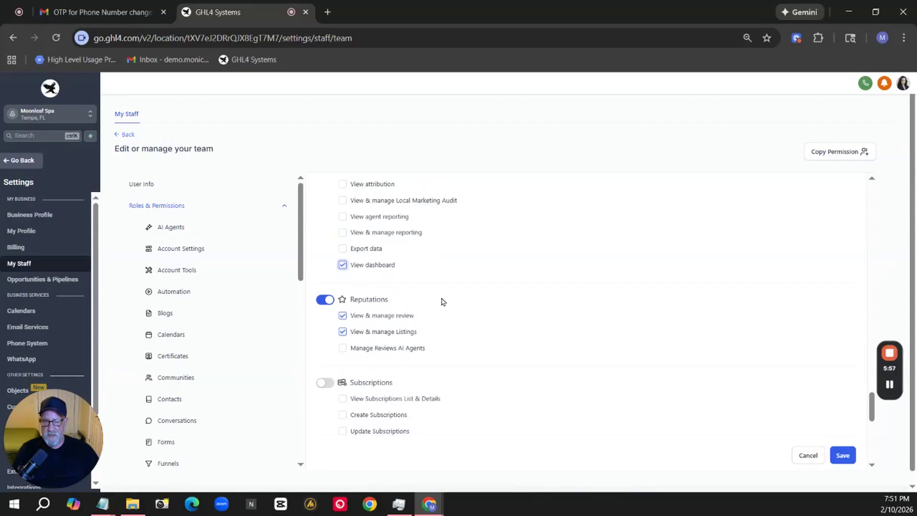
{"action": "scroll", "coordinate": [449, 329], "scroll_direction": "down", "scroll_amount": 2}
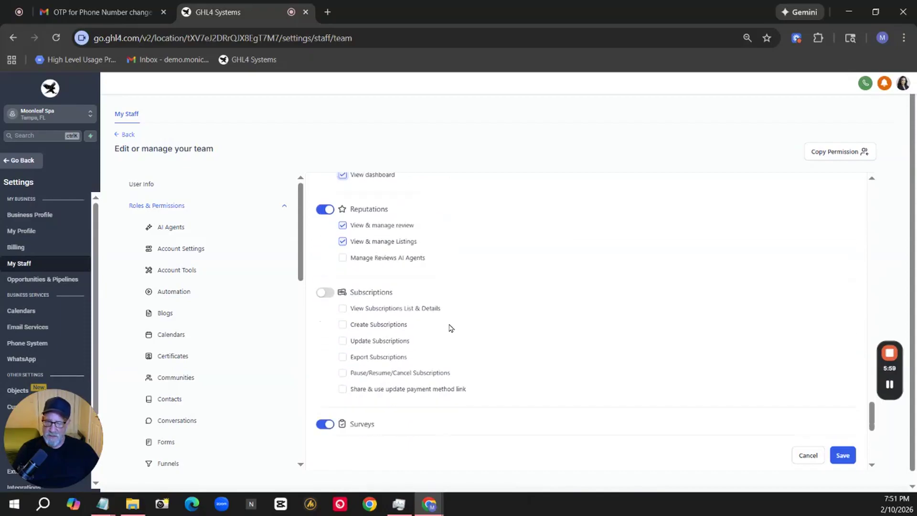
{"action": "scroll", "coordinate": [449, 328], "scroll_direction": "down", "scroll_amount": 1}
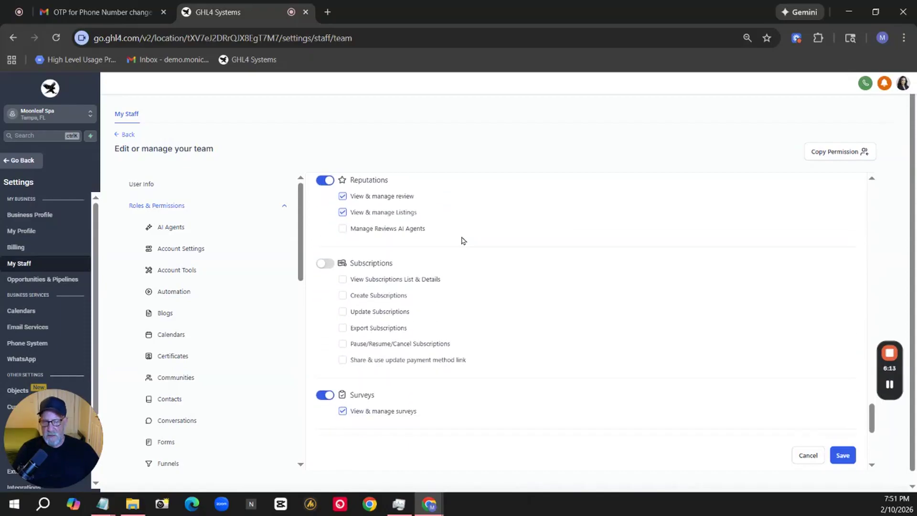
{"action": "left_click", "coordinate": [329, 267]}
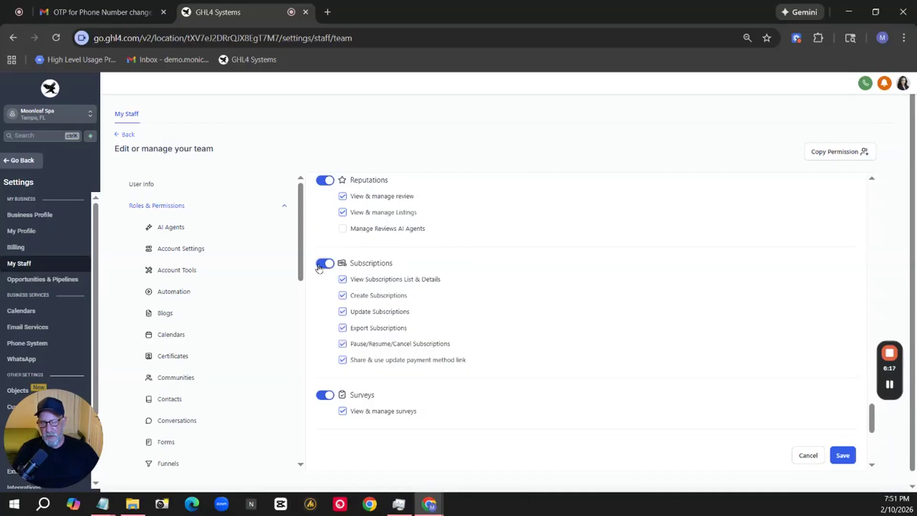
{"action": "left_click", "coordinate": [319, 266]}
Disable the user's WordPress permission, keeping Surveys enabled and leaving Taxes and Transactions disabled
{"action": "scroll", "coordinate": [452, 289], "scroll_direction": "down", "scroll_amount": 1}
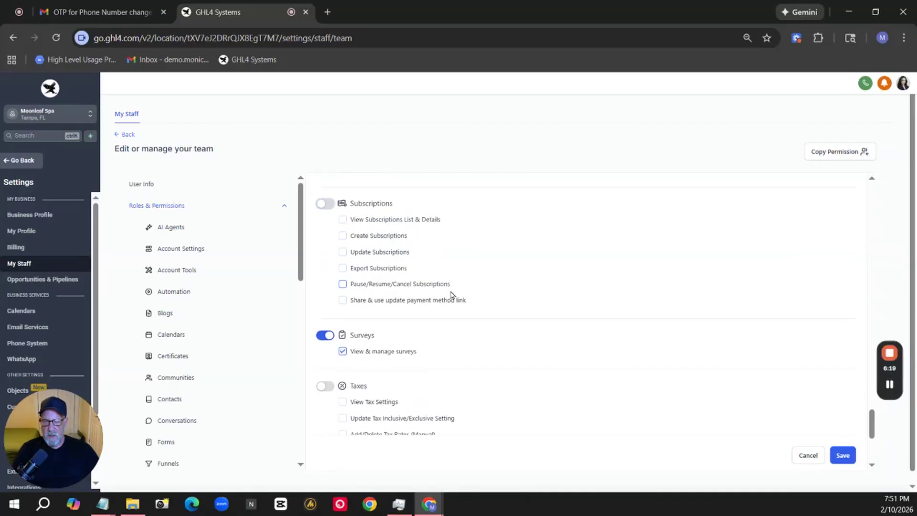
{"action": "scroll", "coordinate": [452, 295], "scroll_direction": "down", "scroll_amount": 1}
{"action": "scroll", "coordinate": [457, 276], "scroll_direction": "down", "scroll_amount": 1}
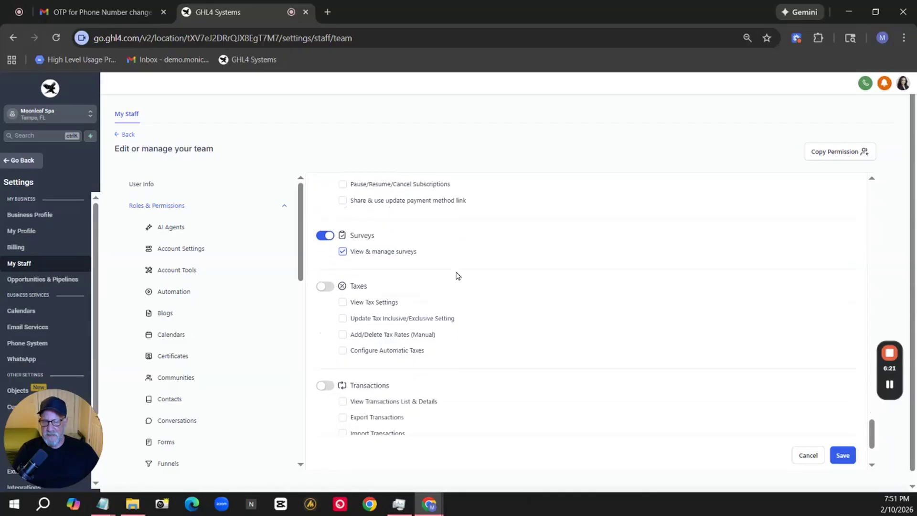
{"action": "scroll", "coordinate": [458, 287], "scroll_direction": "down", "scroll_amount": 1}
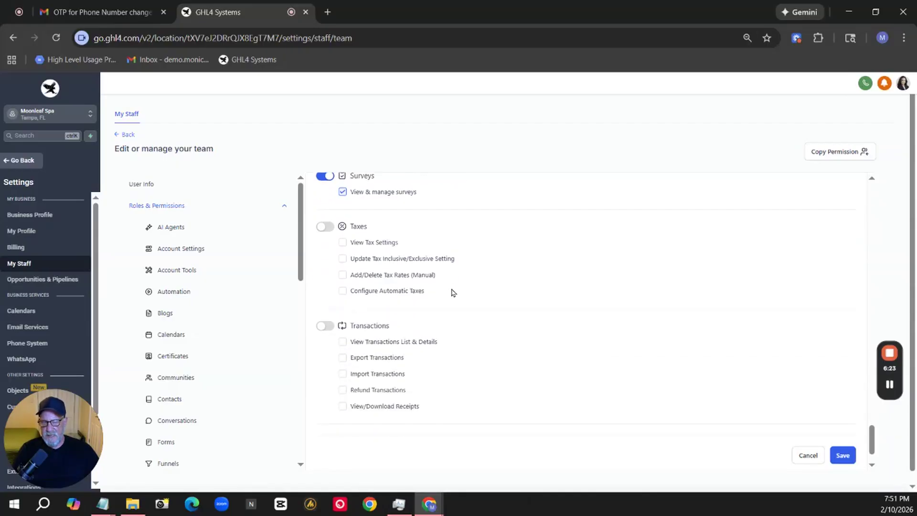
{"action": "scroll", "coordinate": [451, 292], "scroll_direction": "down", "scroll_amount": 1}
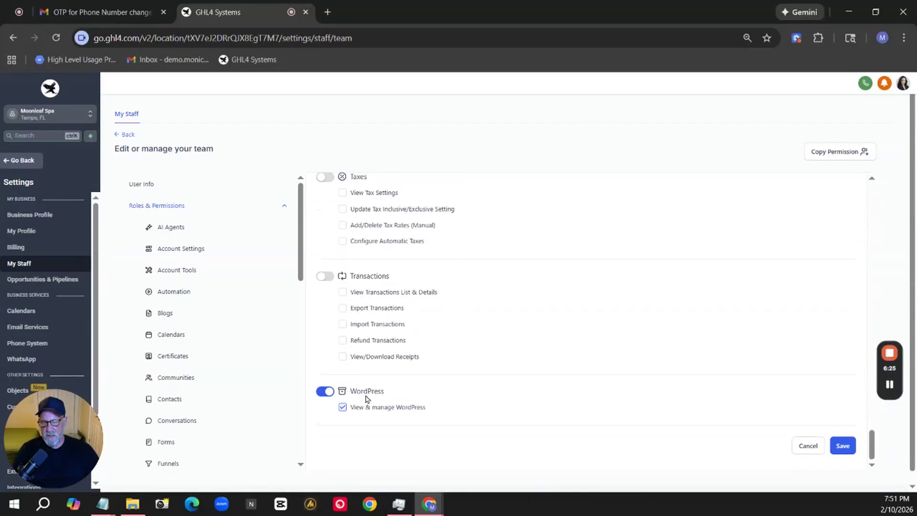
{"action": "left_click", "coordinate": [325, 392]}
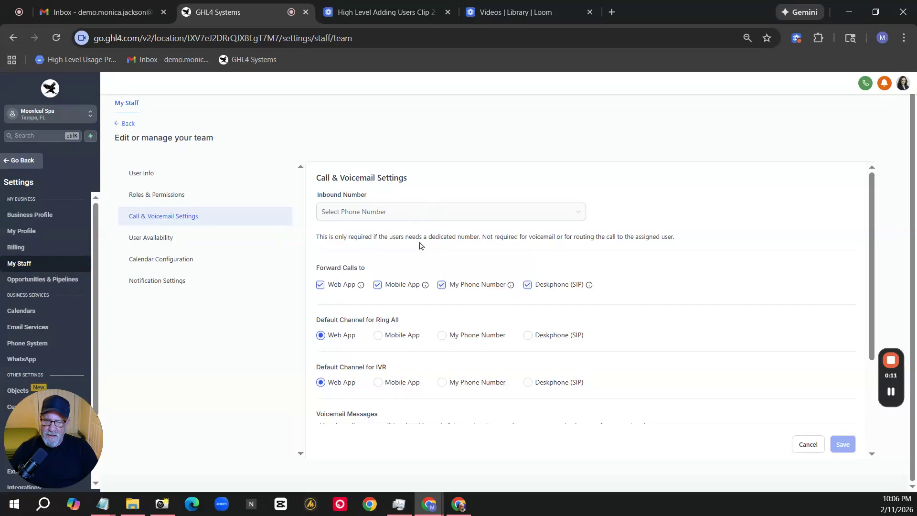
Forward the user's calls only to the Mobile App, excluding Web App, My Phone Number and Deskphone (SIP)
{"action": "scroll", "coordinate": [579, 215], "scroll_direction": "down", "scroll_amount": 2}
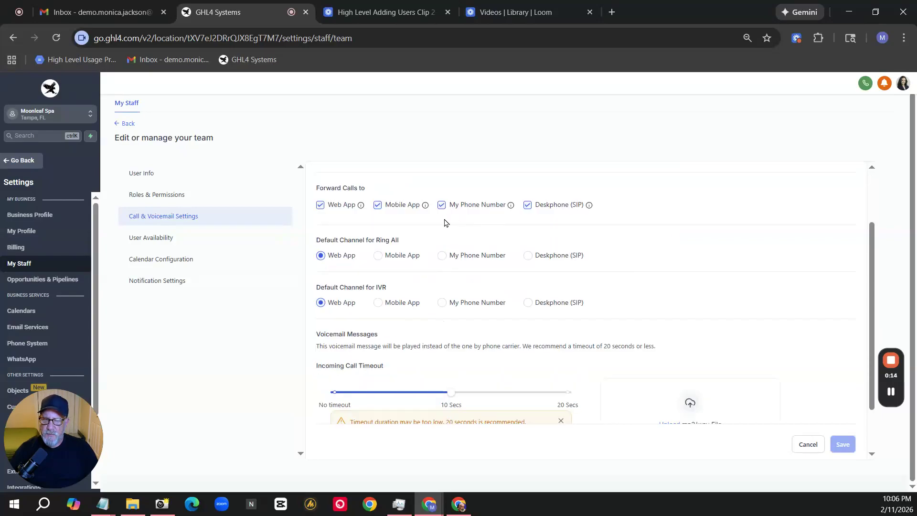
{"action": "scroll", "coordinate": [444, 222], "scroll_direction": "up", "scroll_amount": 1}
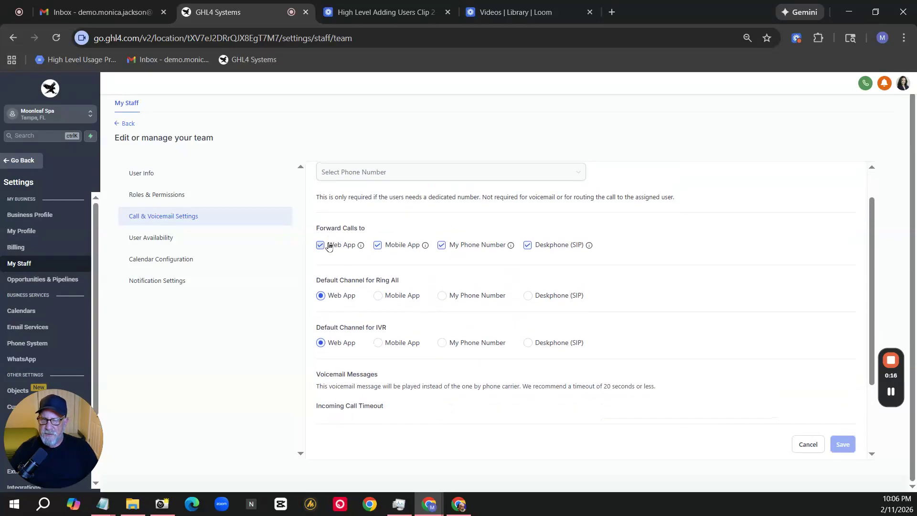
{"action": "left_click", "coordinate": [328, 246]}
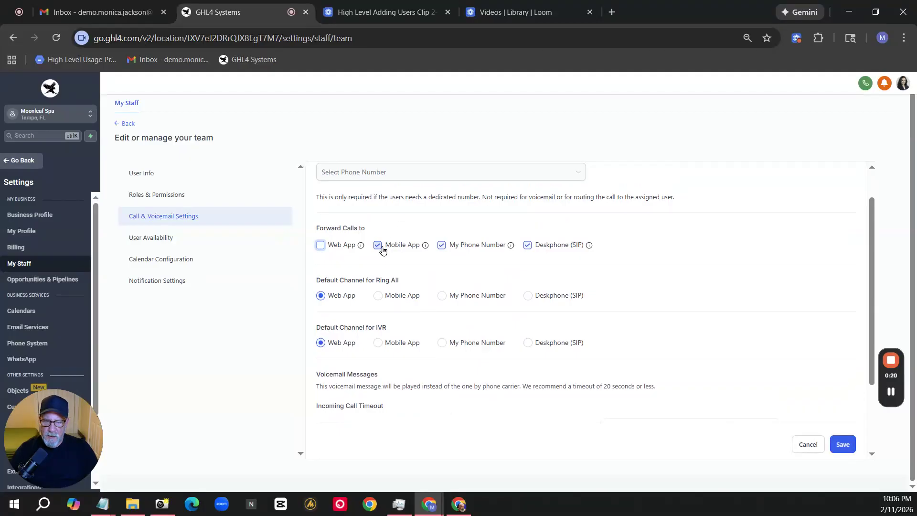
{"action": "left_click", "coordinate": [443, 246]}
{"action": "left_click", "coordinate": [527, 246]}
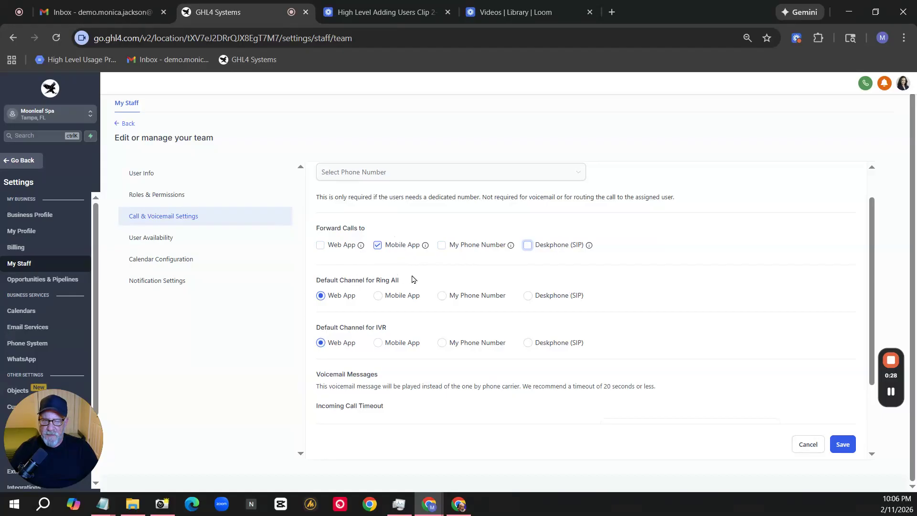
Set the default channel for both Ring All and IVR to Mobile App
{"action": "left_click", "coordinate": [379, 299]}
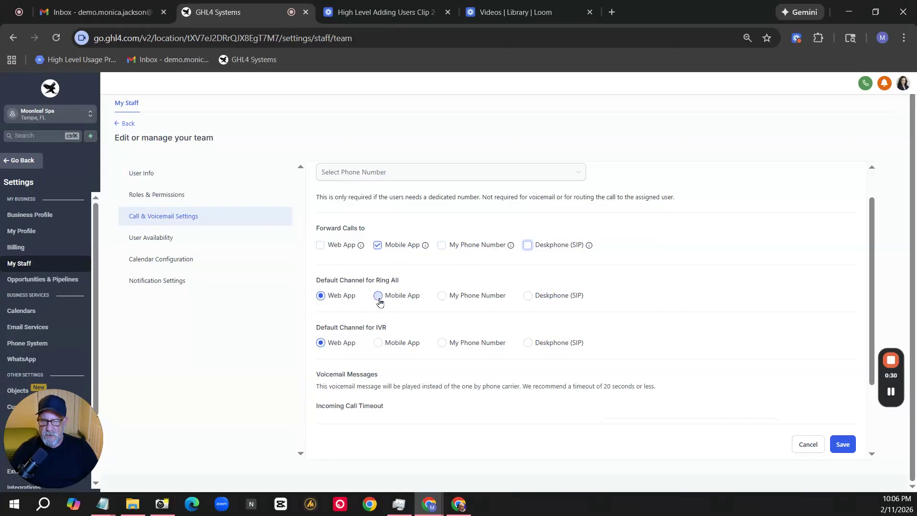
{"action": "scroll", "coordinate": [430, 285], "scroll_direction": "down", "scroll_amount": 2}
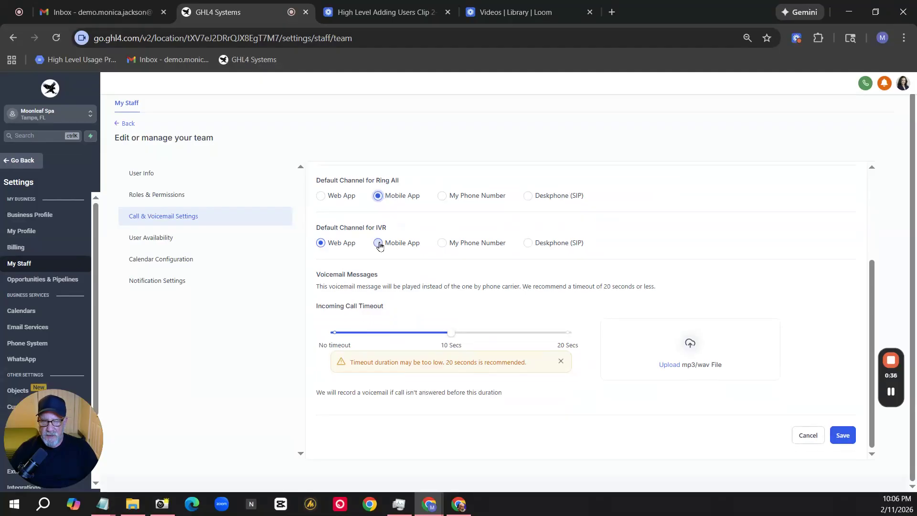
{"action": "left_click", "coordinate": [379, 244]}
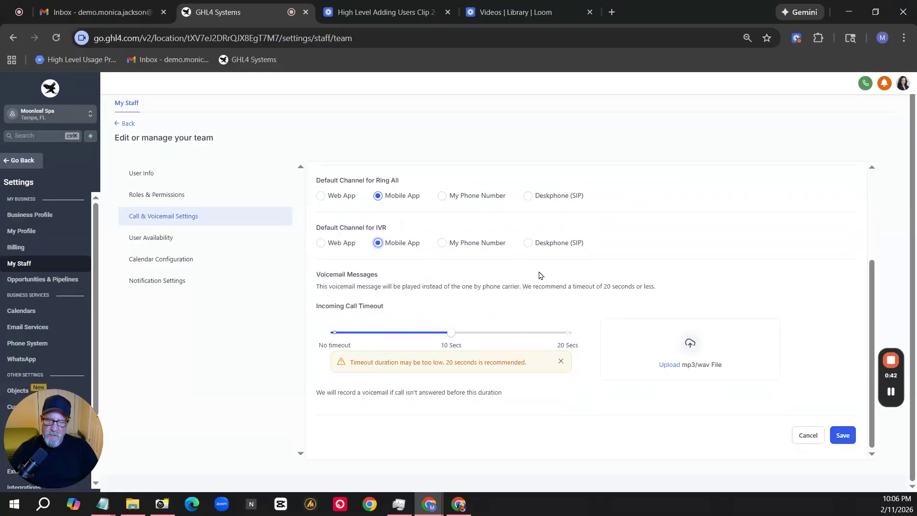
{"action": "scroll", "coordinate": [461, 282], "scroll_direction": "up", "scroll_amount": 3}
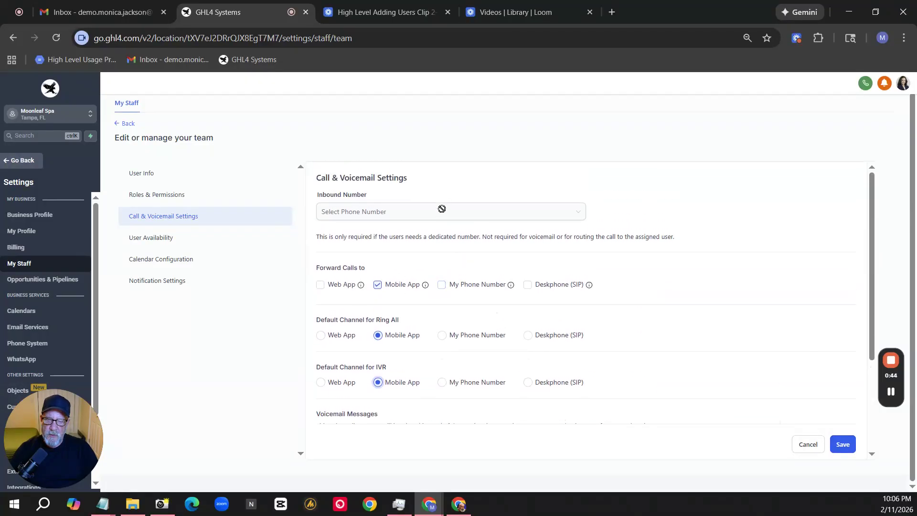
Review the user's voicemail message options and incoming call timeout in the call and voicemail settings
{"action": "scroll", "coordinate": [451, 262], "scroll_direction": "down", "scroll_amount": 3}
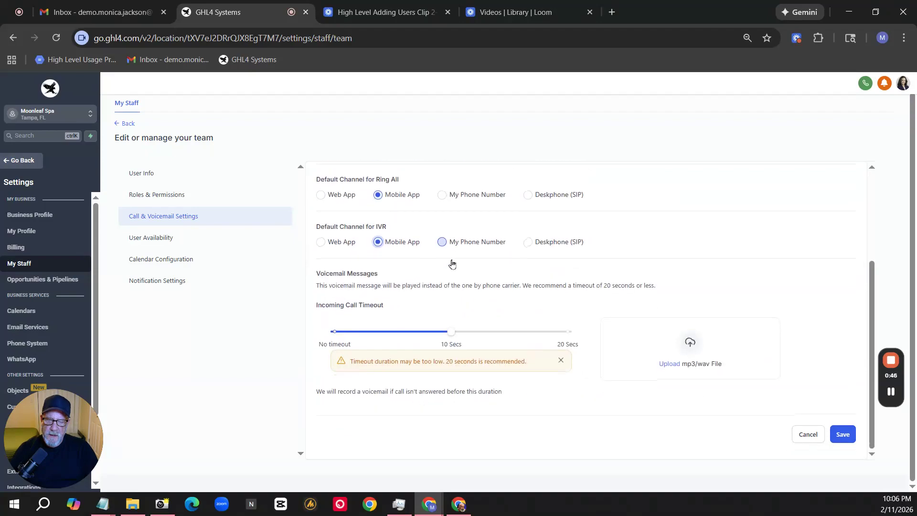
{"action": "scroll", "coordinate": [444, 239], "scroll_direction": "up", "scroll_amount": 2}
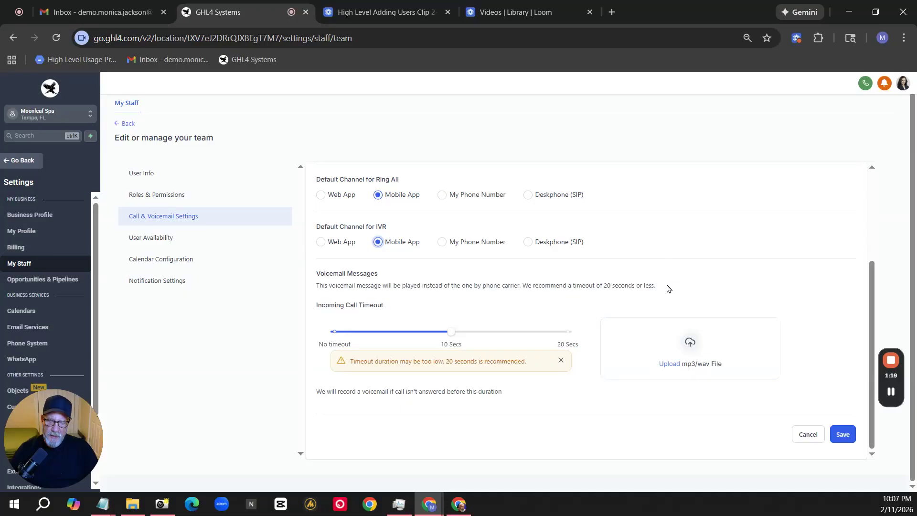
{"action": "scroll", "coordinate": [702, 248], "scroll_direction": "up", "scroll_amount": 1}
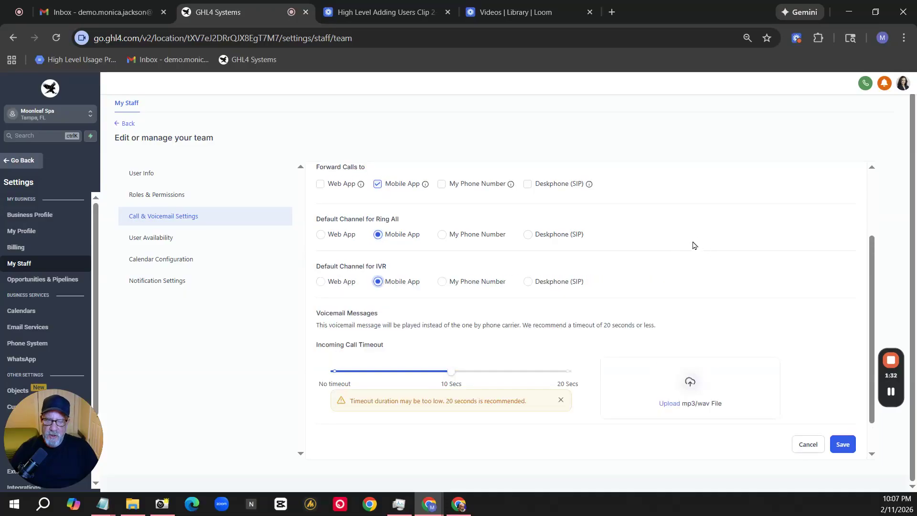
{"action": "scroll", "coordinate": [732, 272], "scroll_direction": "down", "scroll_amount": 1}
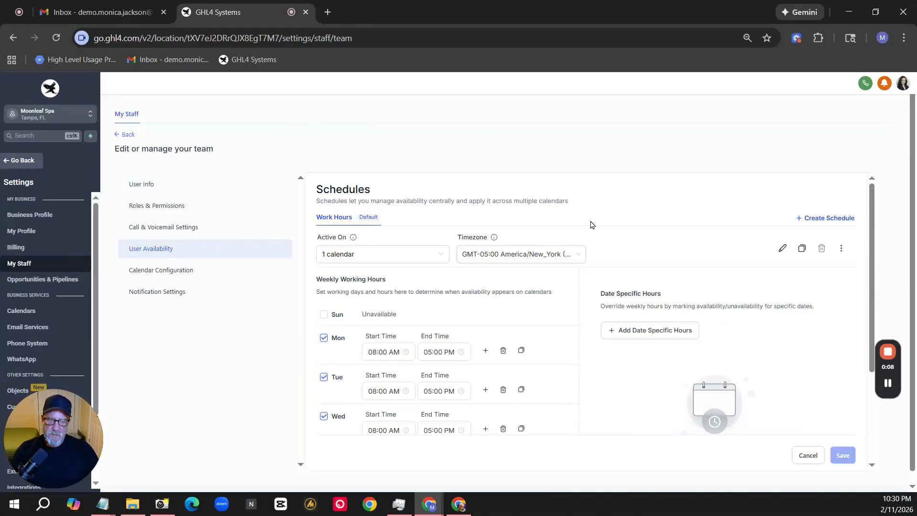
Review the user's Work Hours schedule and check which calendars it is active on
{"action": "scroll", "coordinate": [583, 240], "scroll_direction": "down", "scroll_amount": 1}
{"action": "scroll", "coordinate": [582, 242], "scroll_direction": "up", "scroll_amount": 1}
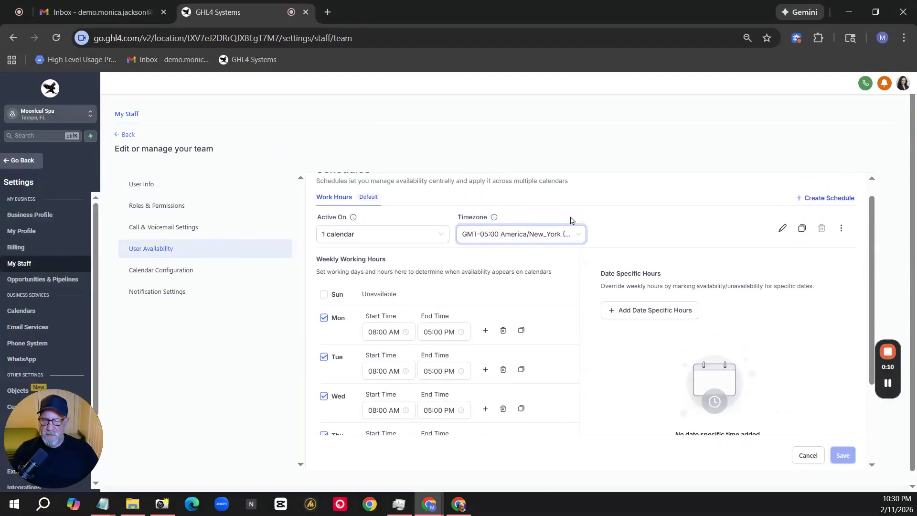
{"action": "left_click", "coordinate": [396, 234]}
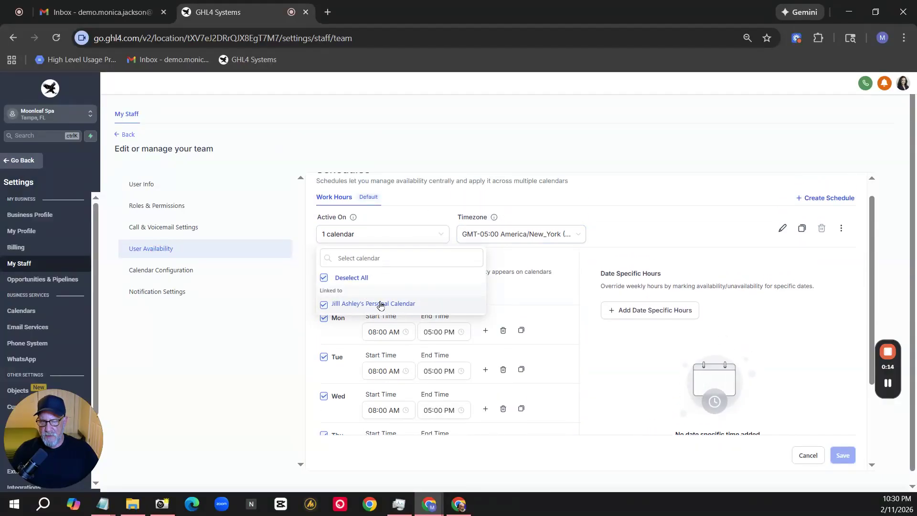
{"action": "left_click", "coordinate": [584, 208]}
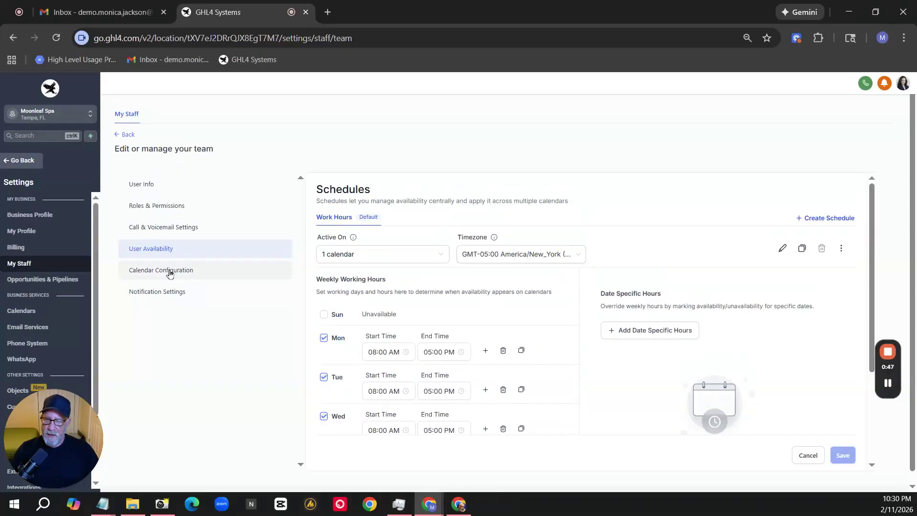
Check the user's calendar configuration for connected calendars and video conferencing tools
{"action": "left_click", "coordinate": [169, 271]}
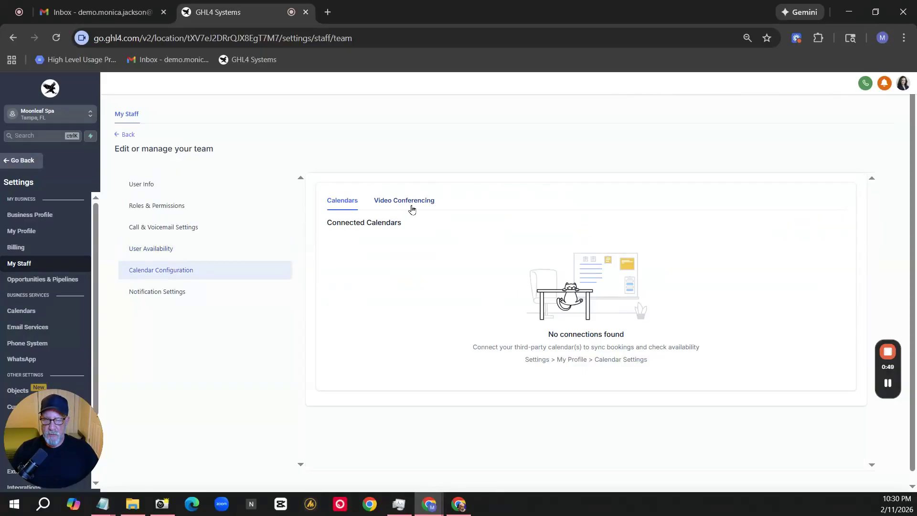
{"action": "left_click", "coordinate": [412, 207]}
{"action": "left_click", "coordinate": [348, 203]}
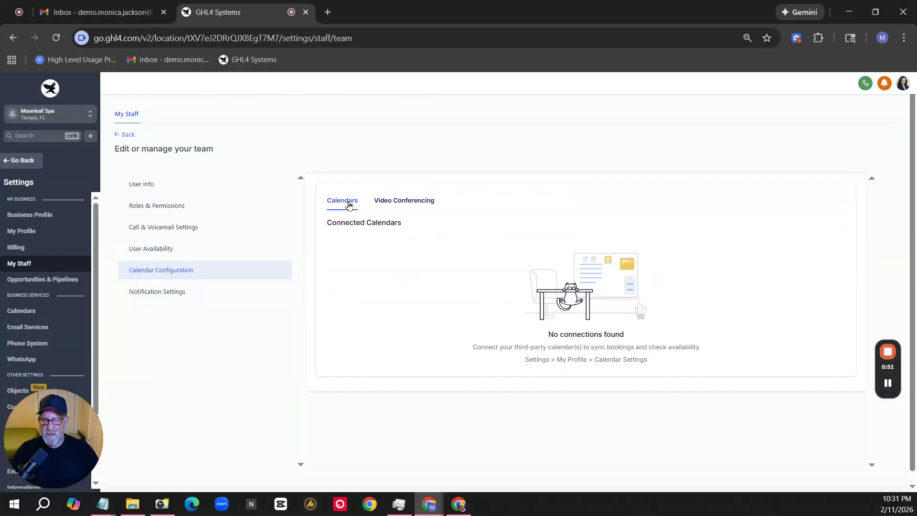
{"action": "left_click", "coordinate": [404, 202]}
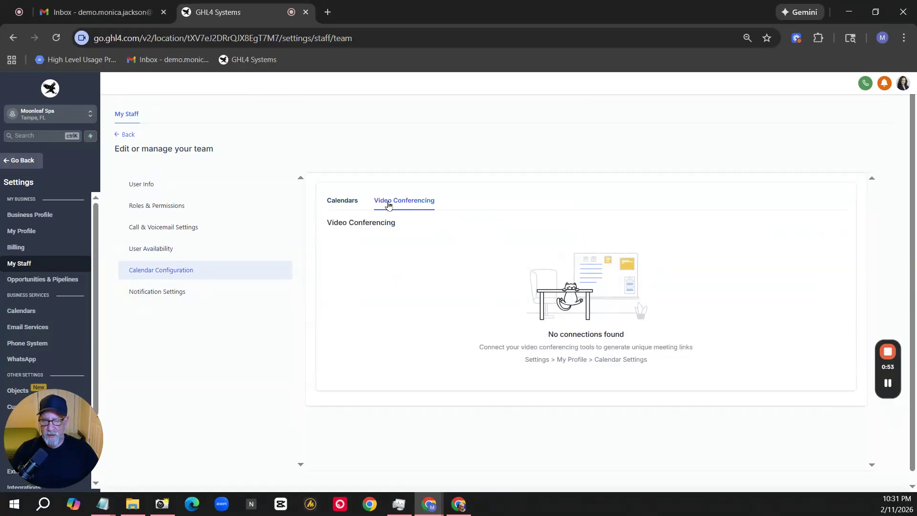
{"action": "left_click", "coordinate": [340, 201]}
{"action": "left_click", "coordinate": [408, 202]}
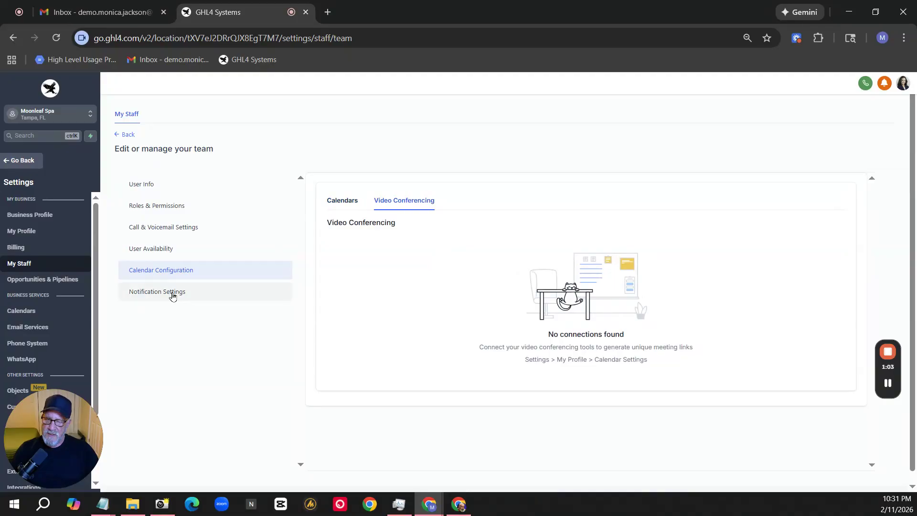
Review the user's notification settings and enable the in-app notification for when a conversation gets assigned to them
{"action": "left_click", "coordinate": [172, 296]}
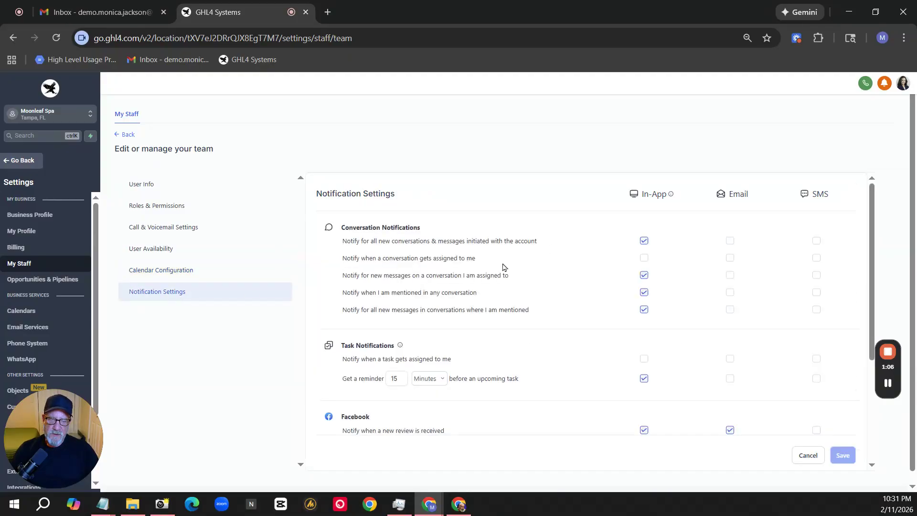
{"action": "scroll", "coordinate": [504, 266], "scroll_direction": "down", "scroll_amount": 4}
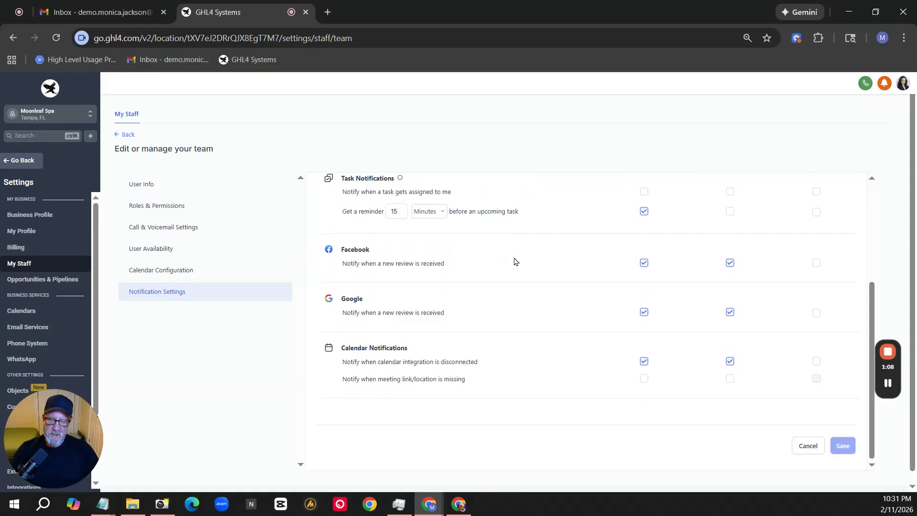
{"action": "scroll", "coordinate": [515, 260], "scroll_direction": "up", "scroll_amount": 4}
{"action": "scroll", "coordinate": [519, 252], "scroll_direction": "down", "scroll_amount": 1}
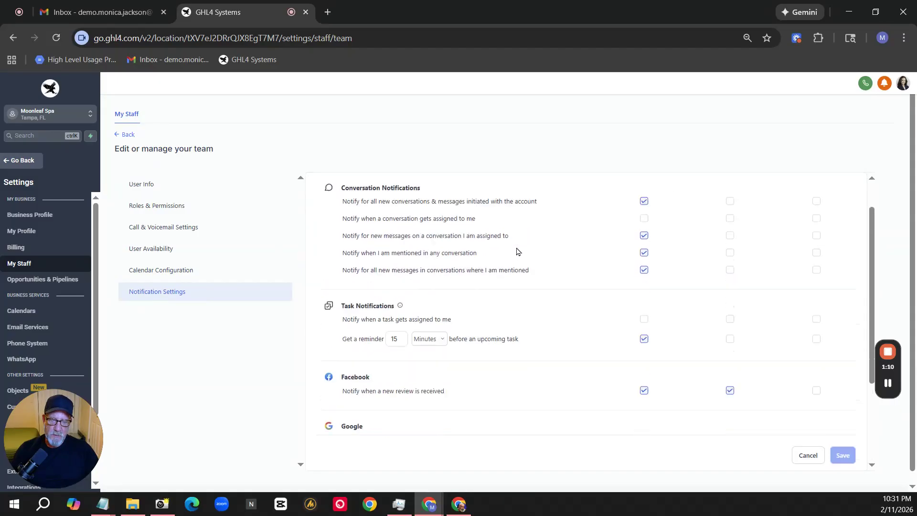
{"action": "scroll", "coordinate": [526, 242], "scroll_direction": "up", "scroll_amount": 1}
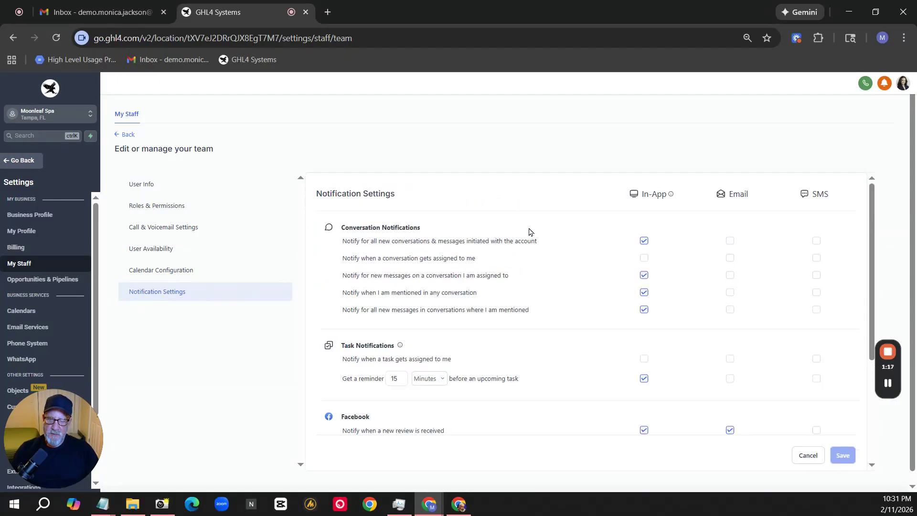
{"action": "scroll", "coordinate": [528, 231], "scroll_direction": "down", "scroll_amount": 1}
{"action": "scroll", "coordinate": [537, 228], "scroll_direction": "up", "scroll_amount": 1}
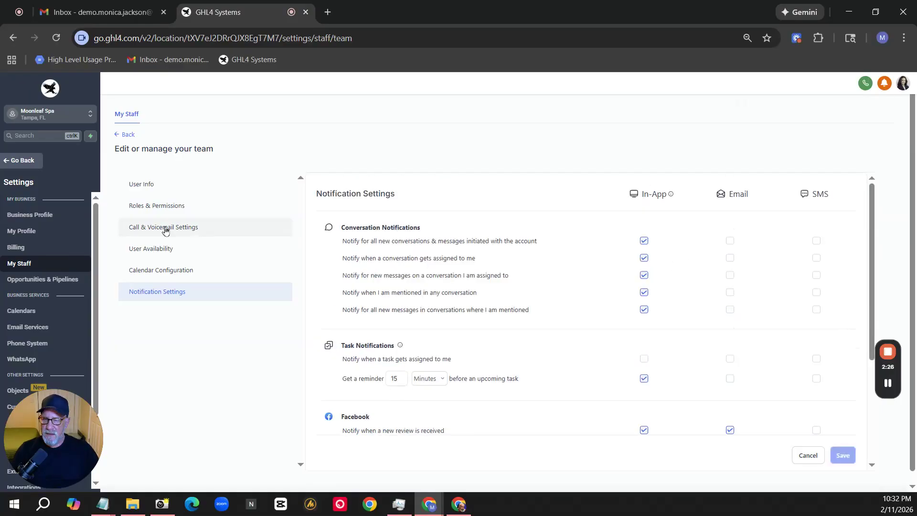
Recheck the user's call and availability settings, and reopen the ACCOUNT-USER staff member's record from the staff list for editing
{"action": "left_click", "coordinate": [165, 230]}
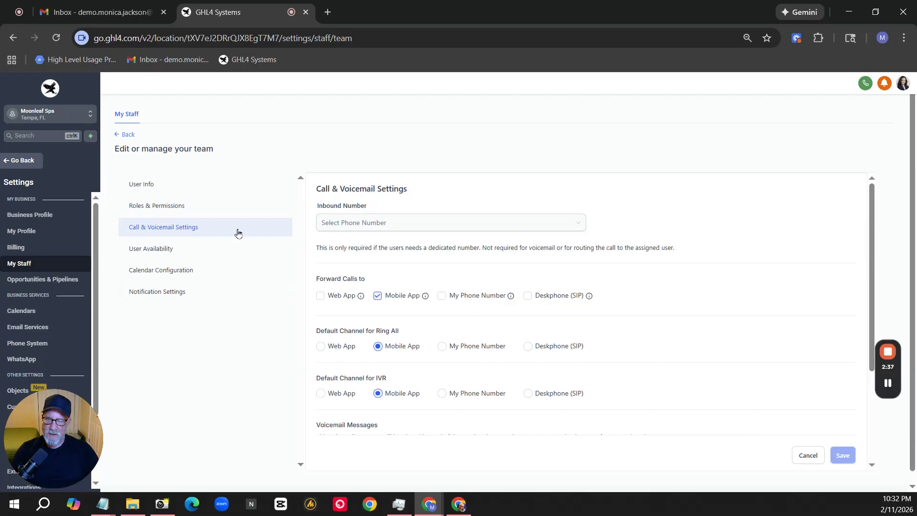
{"action": "left_click", "coordinate": [144, 248]}
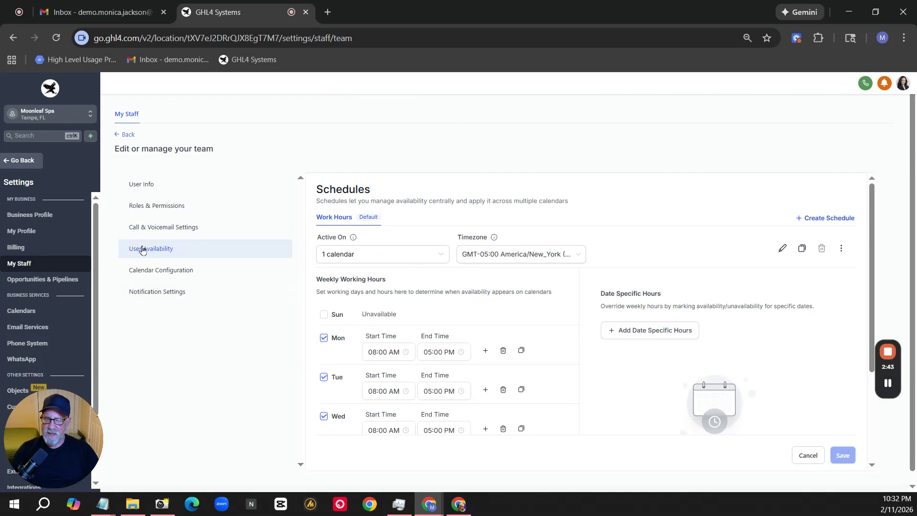
{"action": "left_click", "coordinate": [126, 135]}
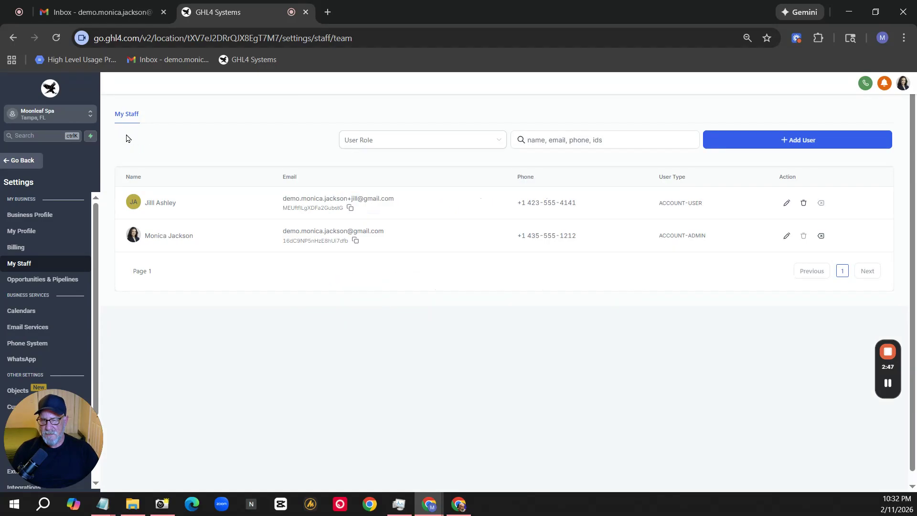
{"action": "left_click", "coordinate": [786, 203]}
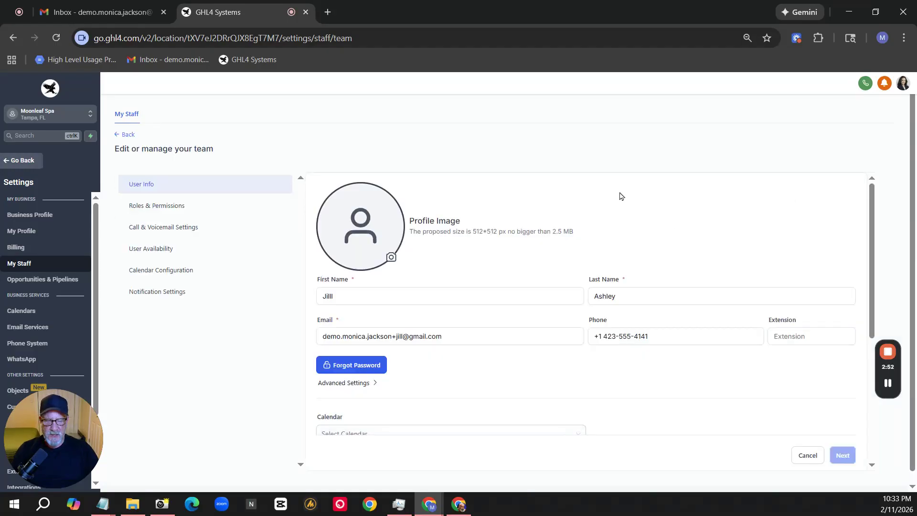